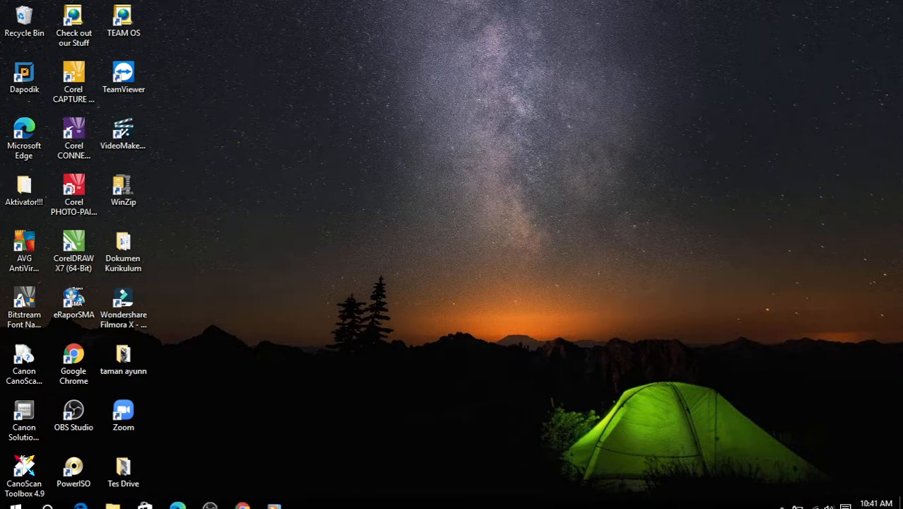
Bring Chrome forward and open the Ulangan Harian 1 Ekonomi 12 form in its Topik 1 editor
click(252, 496)
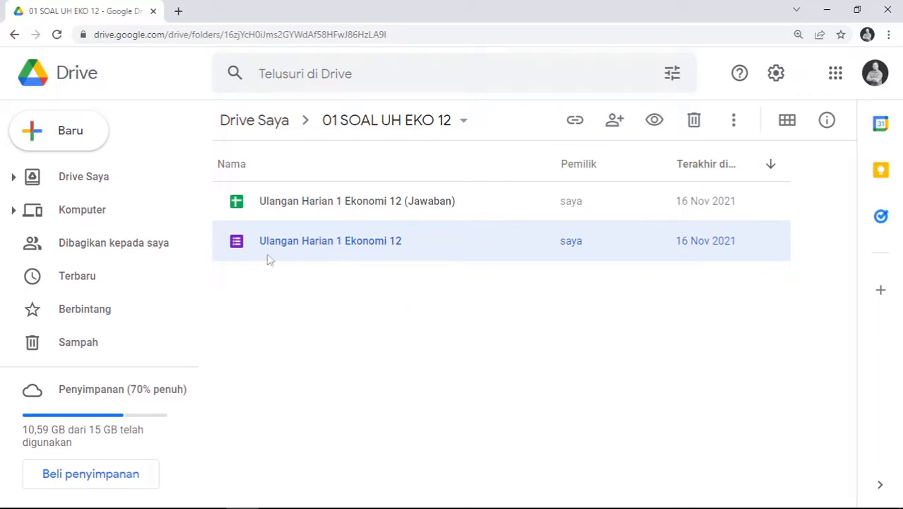
double_click(332, 249)
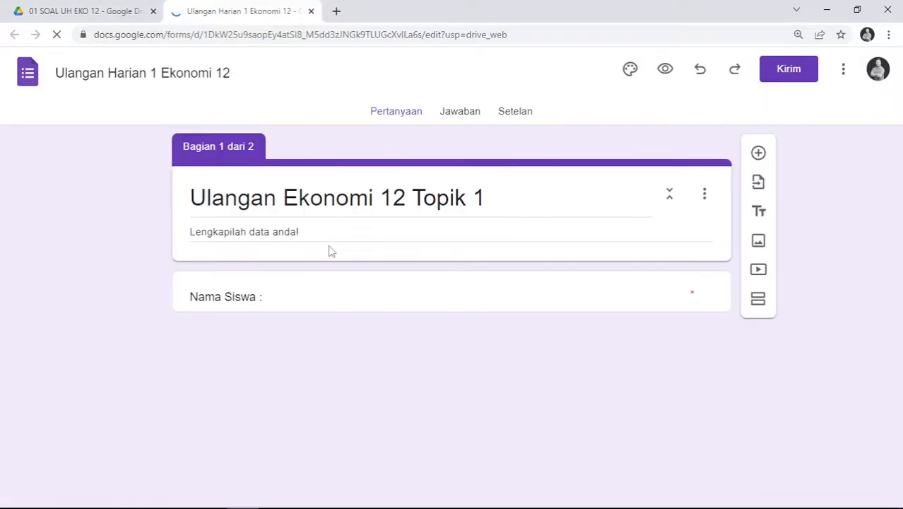
scroll(417, 281, down, 2)
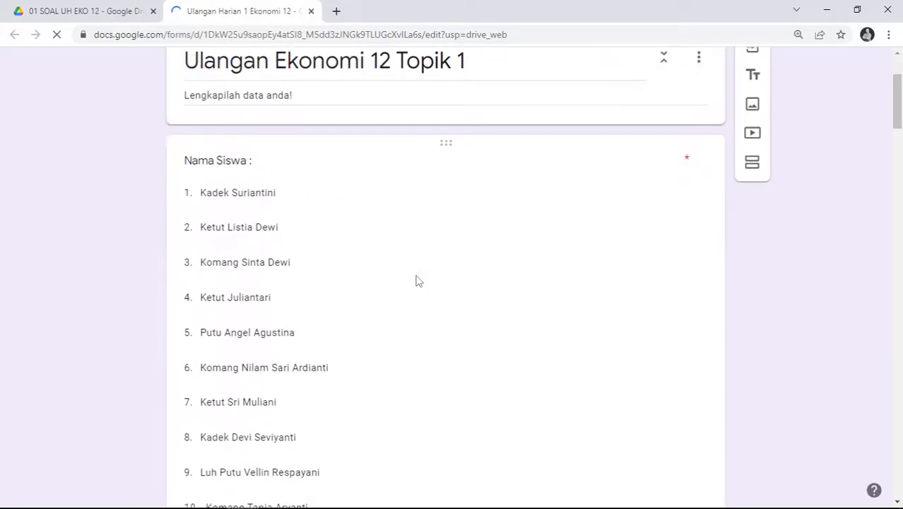
scroll(417, 281, down, 1)
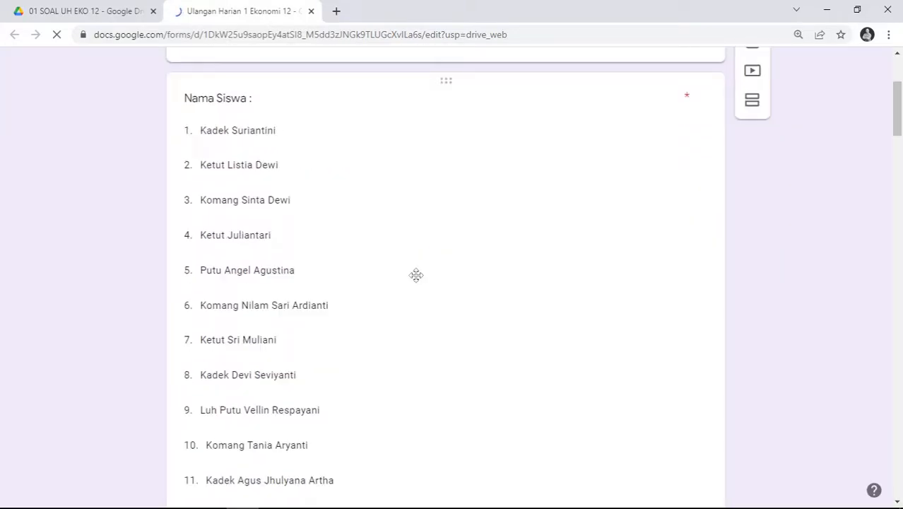
scroll(416, 275, down, 2)
scroll(416, 276, down, 5)
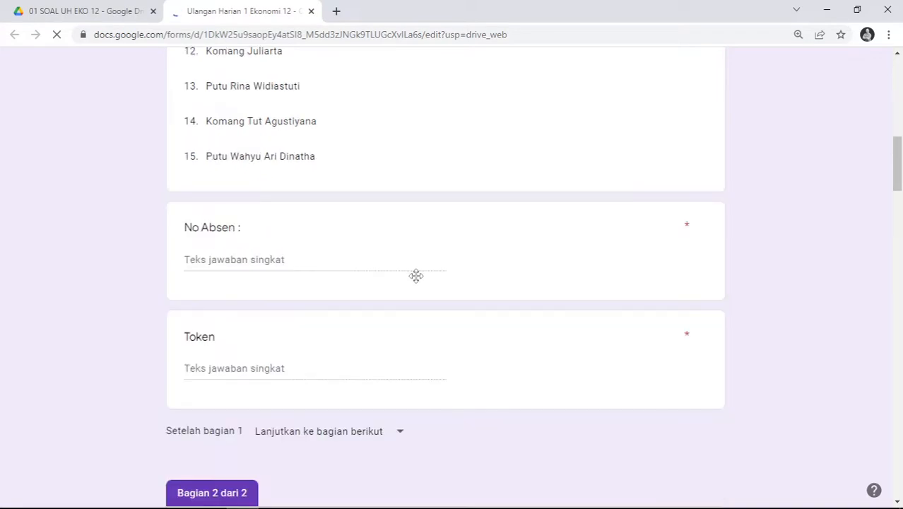
scroll(416, 276, down, 7)
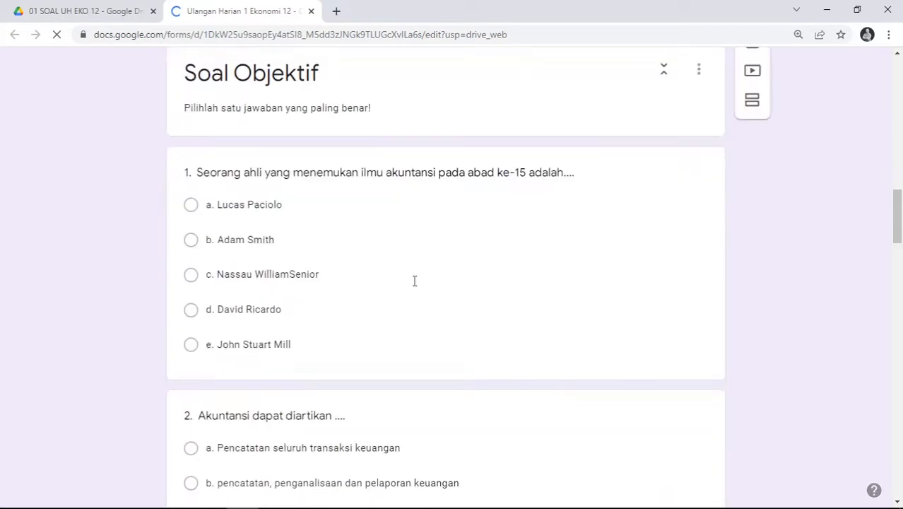
scroll(415, 280, up, 14)
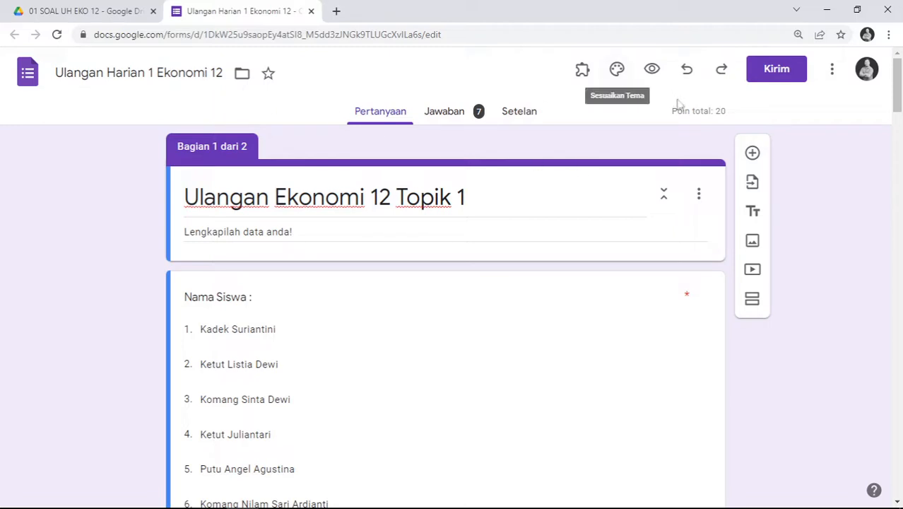
Return to the Drive tab, go up to Drive Saya, and select the 01 SOAL UH EKO 12 folder
click(85, 11)
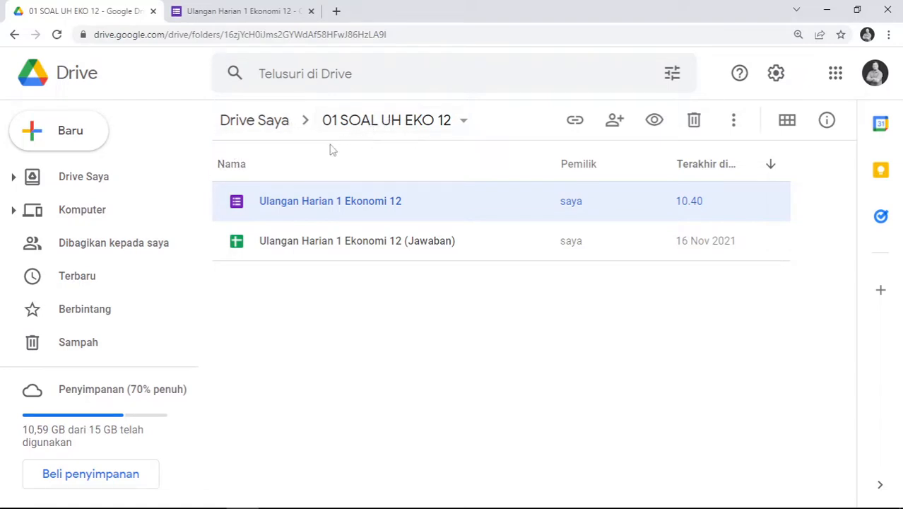
click(262, 132)
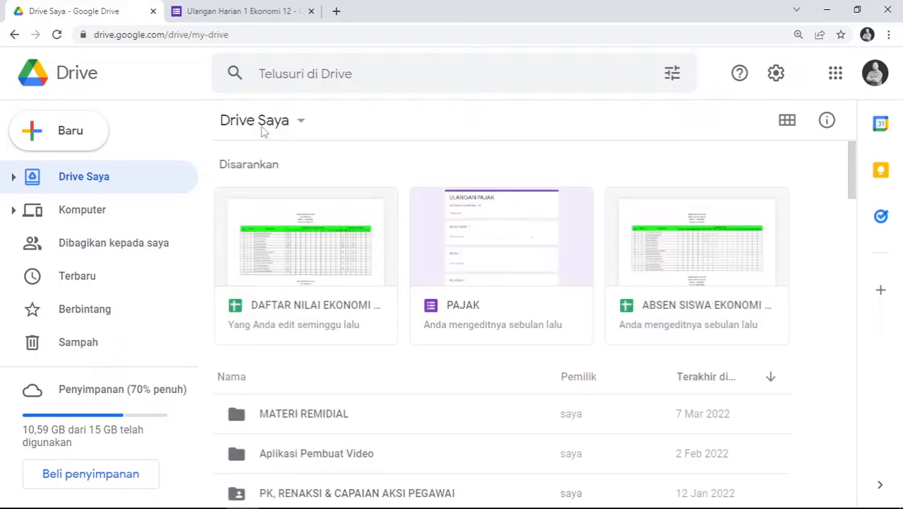
scroll(306, 351, down, 3)
scroll(317, 340, up, 1)
scroll(322, 336, down, 5)
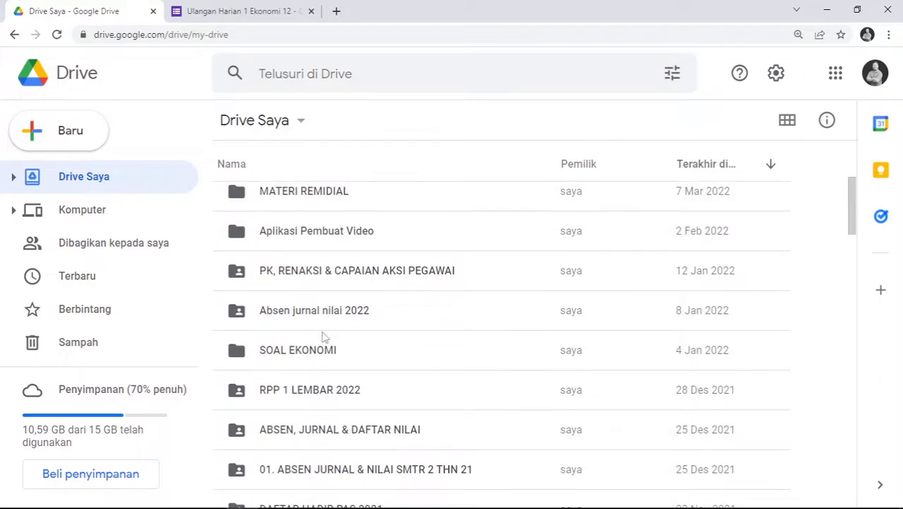
scroll(318, 347, down, 1)
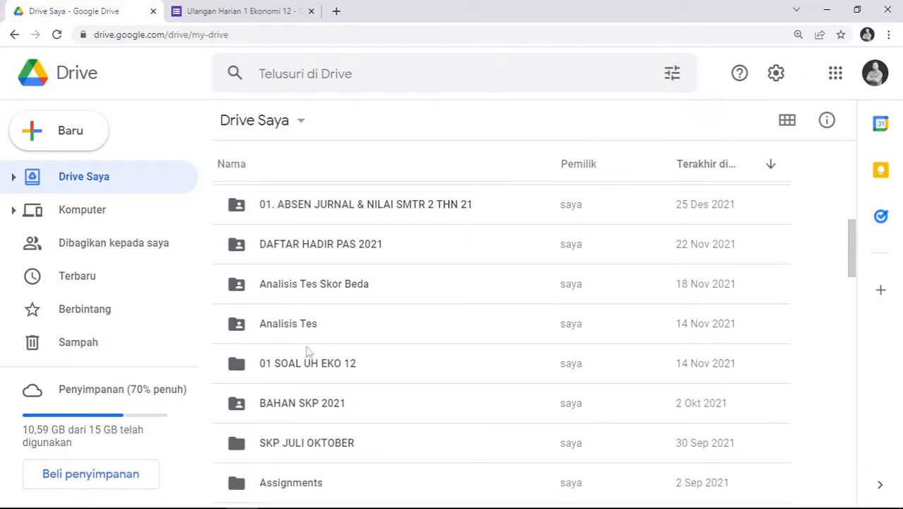
click(311, 364)
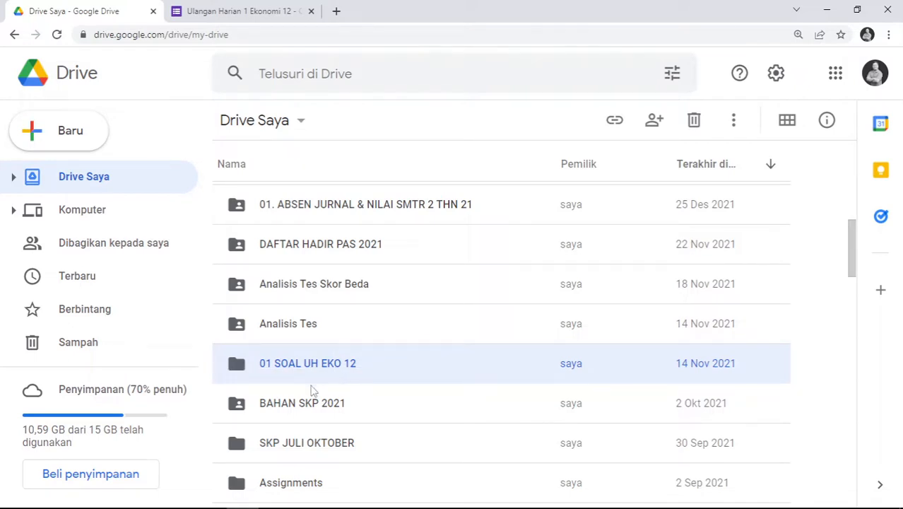
Share 01 SOAL UH EKO 12 with the second account's Gmail address as Editor and send the invitation
click(655, 122)
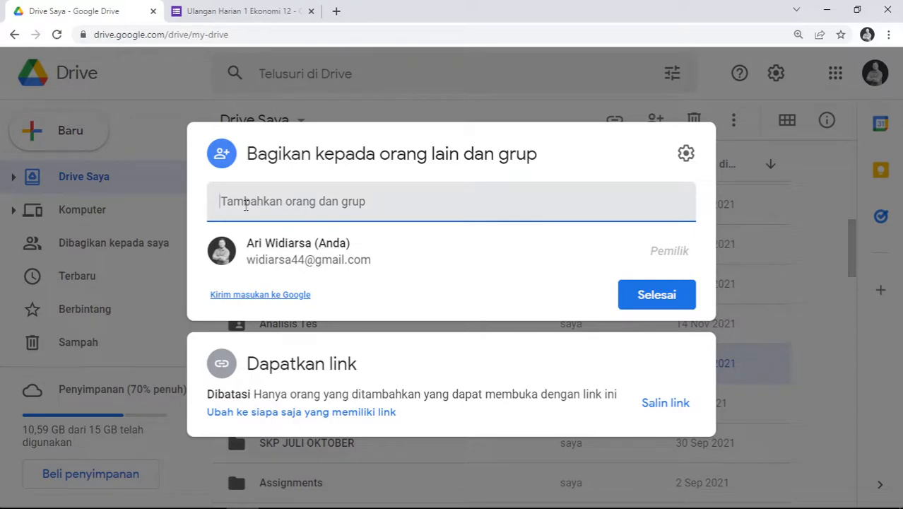
click(383, 203)
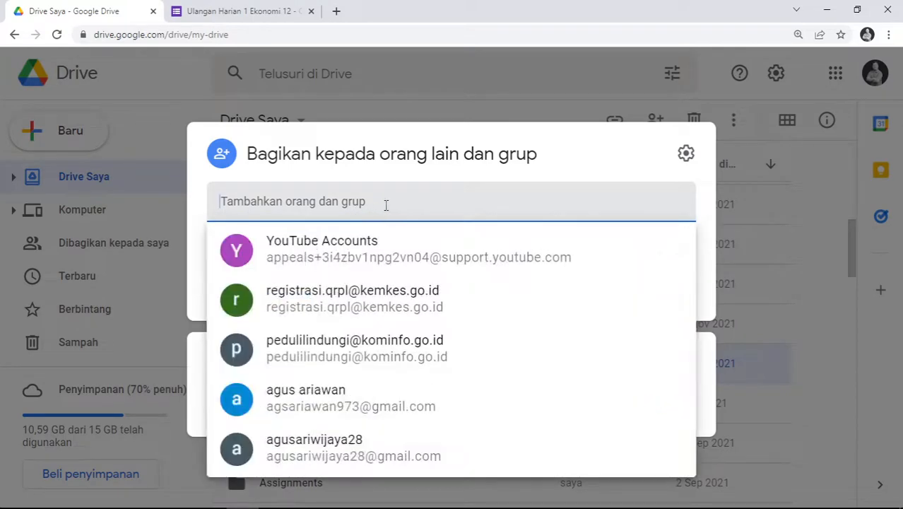
click(412, 172)
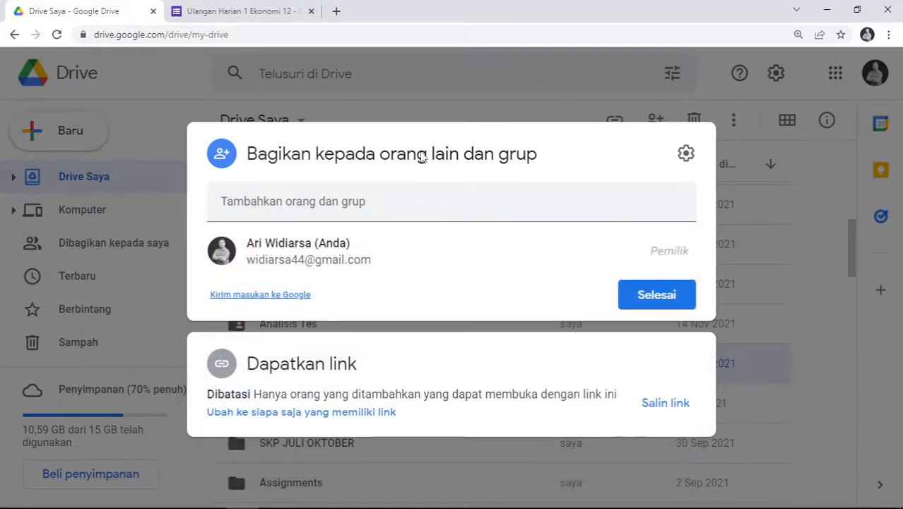
click(373, 210)
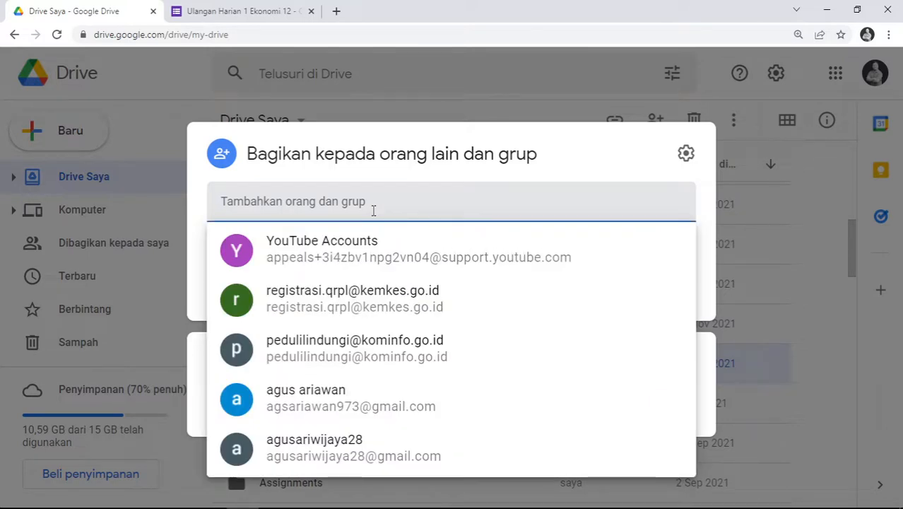
text(endi widi)
key(BackSpace)
key(BackSpace)
key(BackSpace)
key(BackSpace)
key(BackSpace)
key(BackSpace)
key(BackSpace)
key(BackSpace)
key(BackSpace)
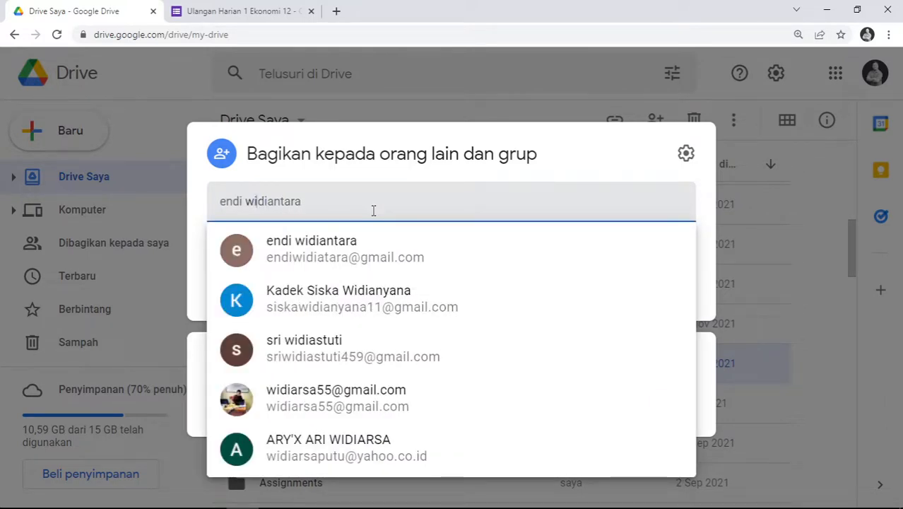
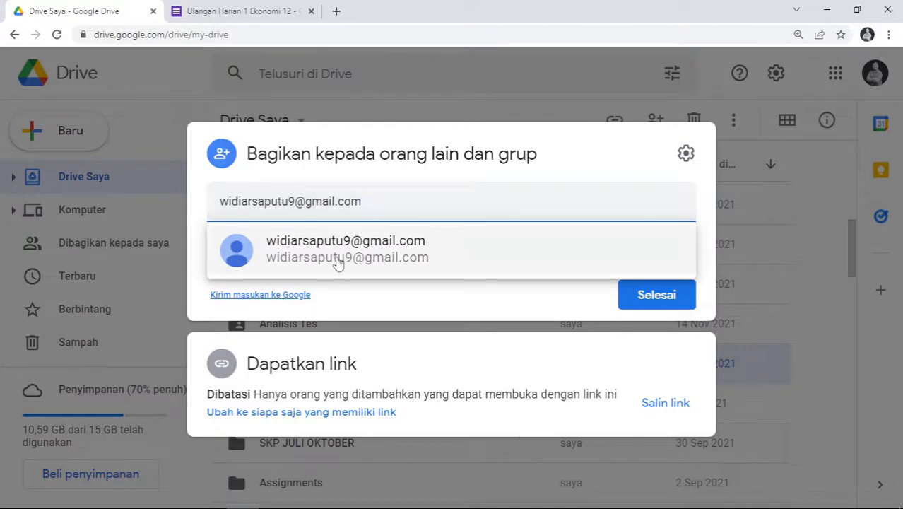
click(340, 255)
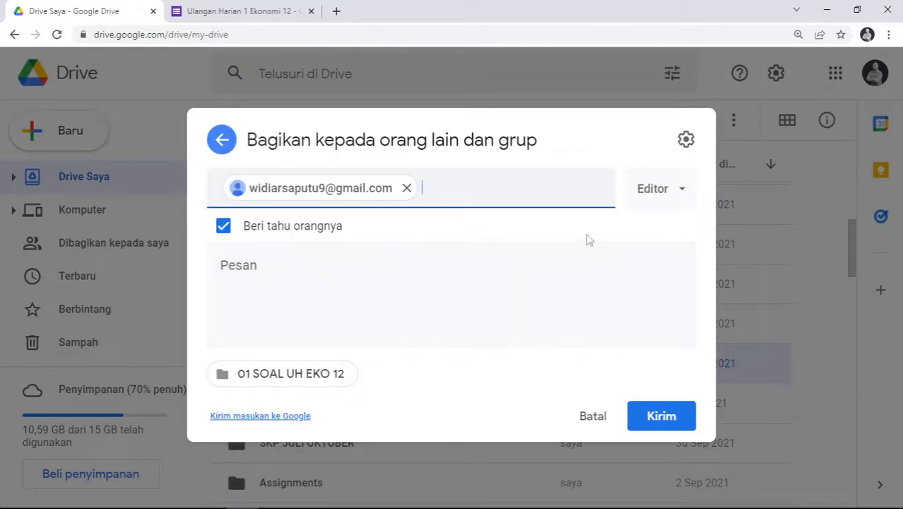
click(681, 189)
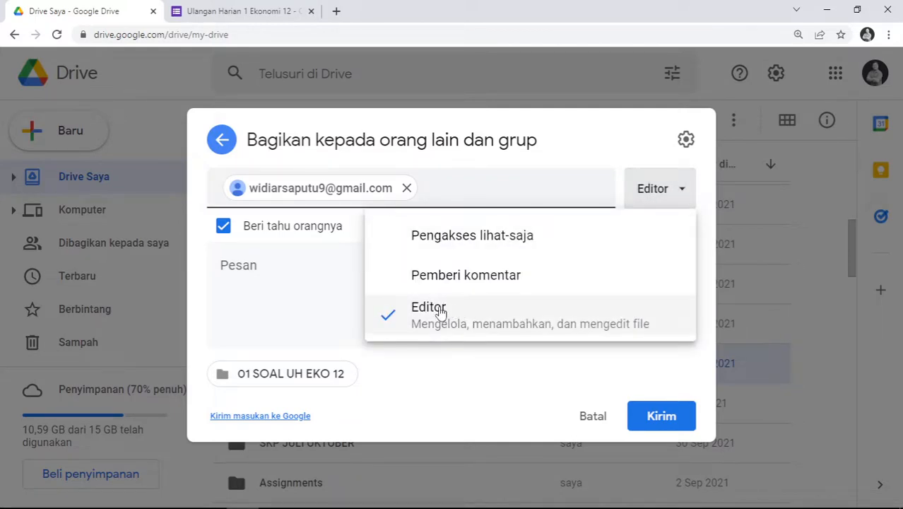
click(423, 309)
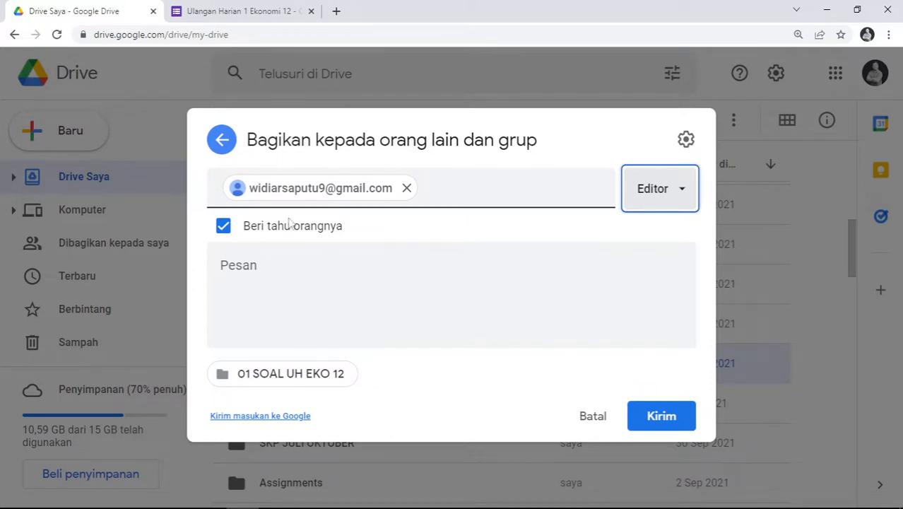
click(662, 417)
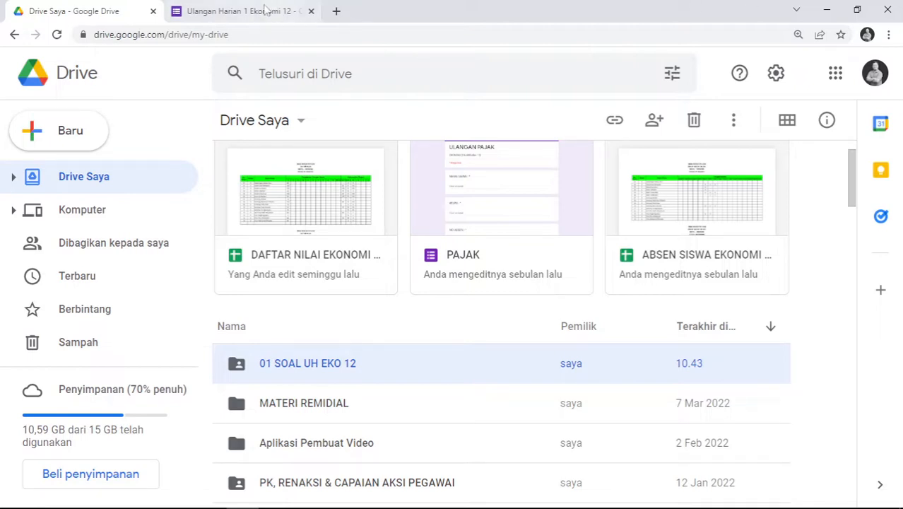
Close the quiz form tab and sign out of all Google accounts
middle_click(207, 8)
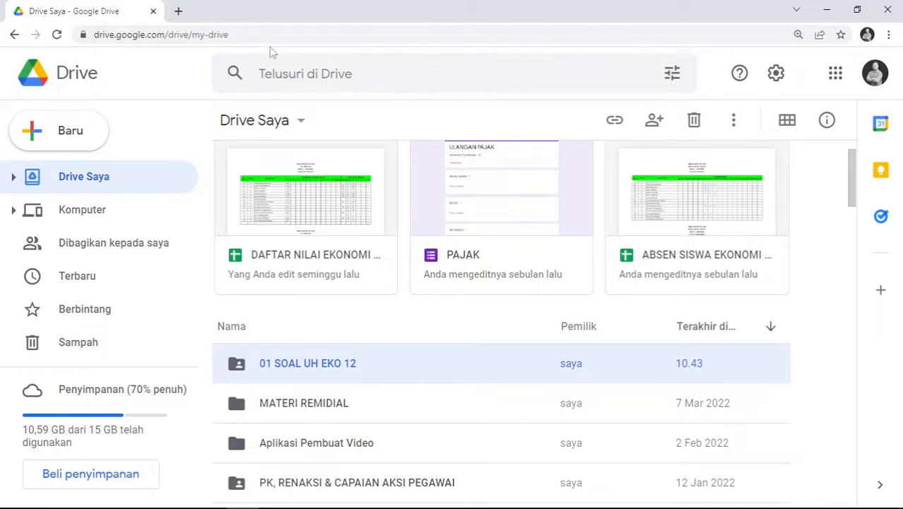
click(880, 83)
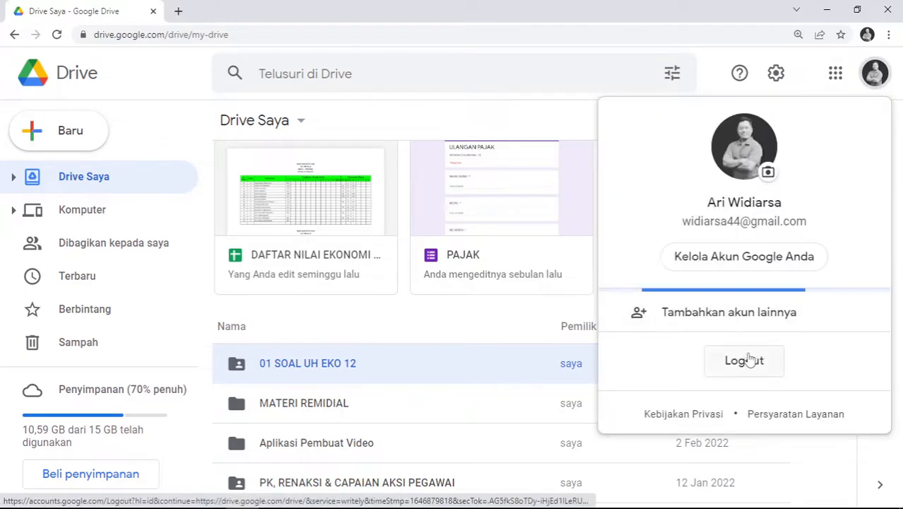
scroll(750, 406, down, 3)
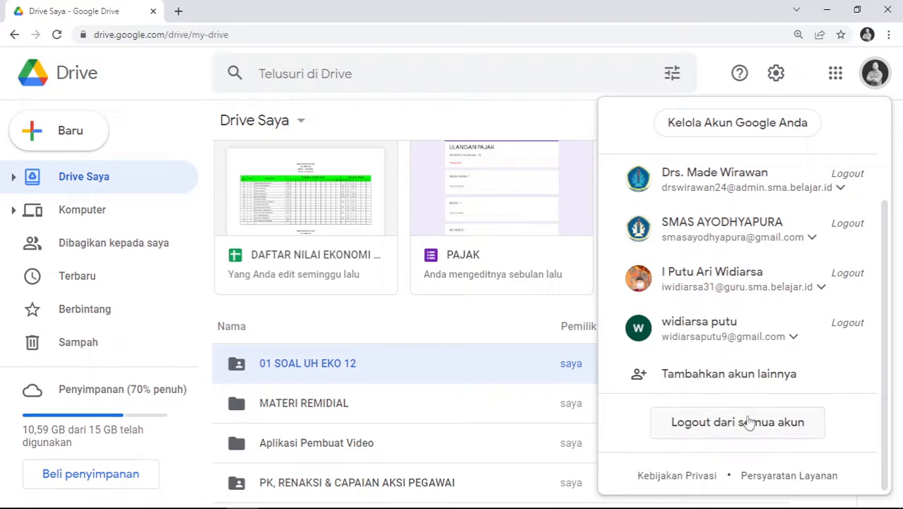
click(748, 421)
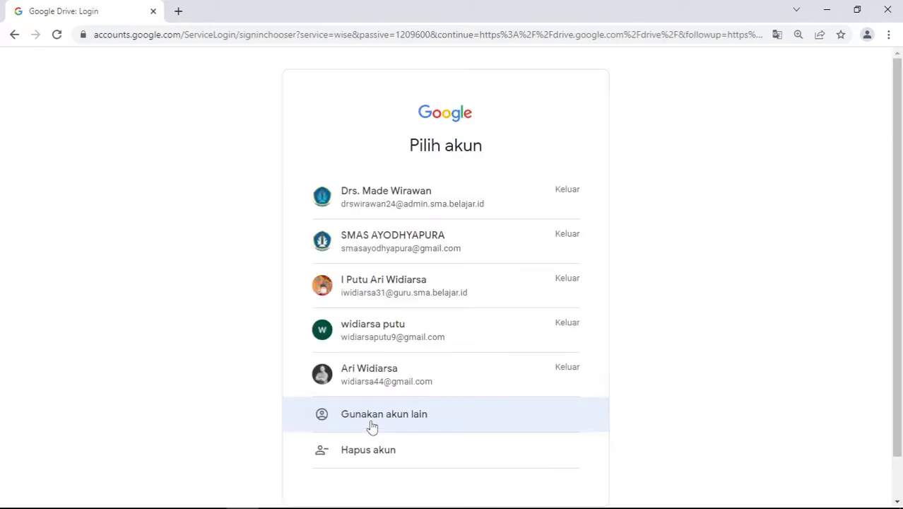
Log in with the second Google account, entering its e-mail and then its password
click(373, 414)
text(wid)
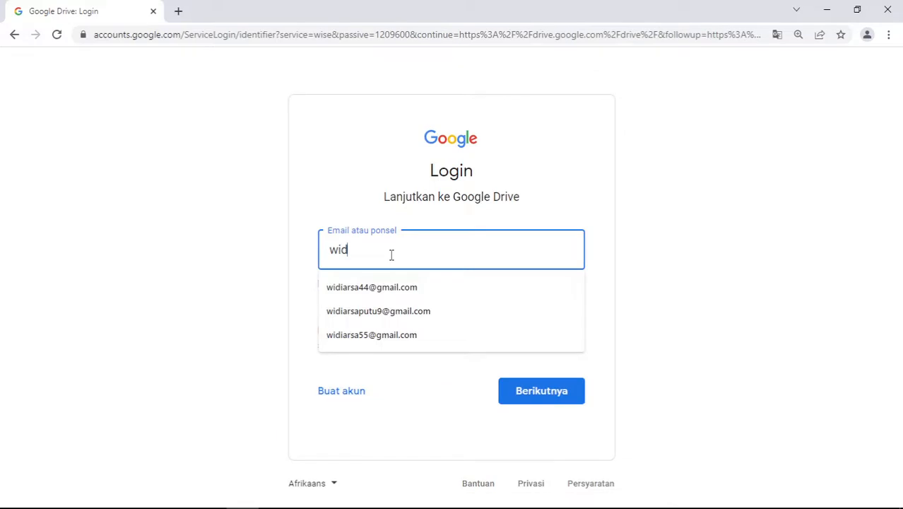
click(372, 287)
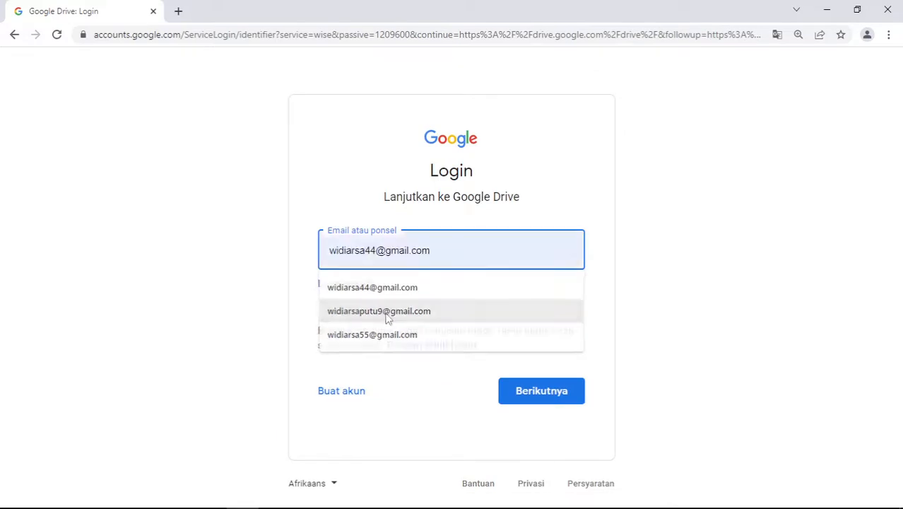
click(387, 314)
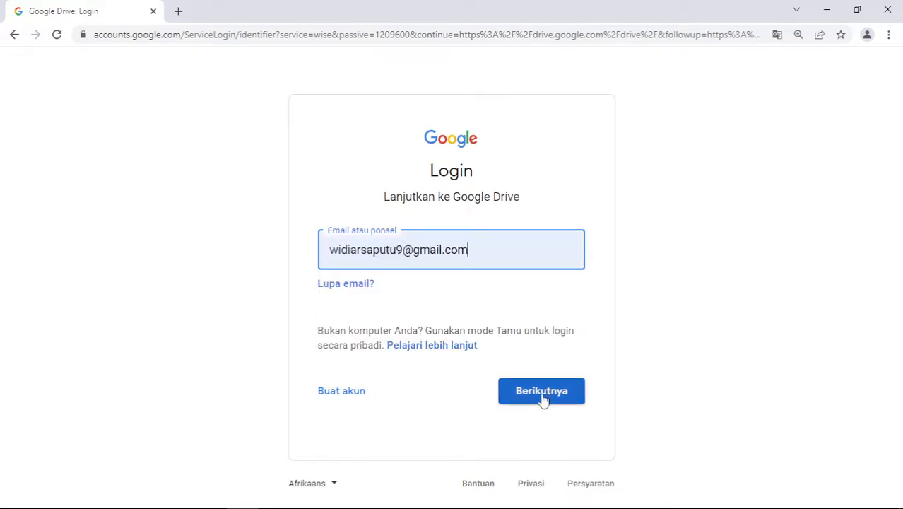
click(537, 390)
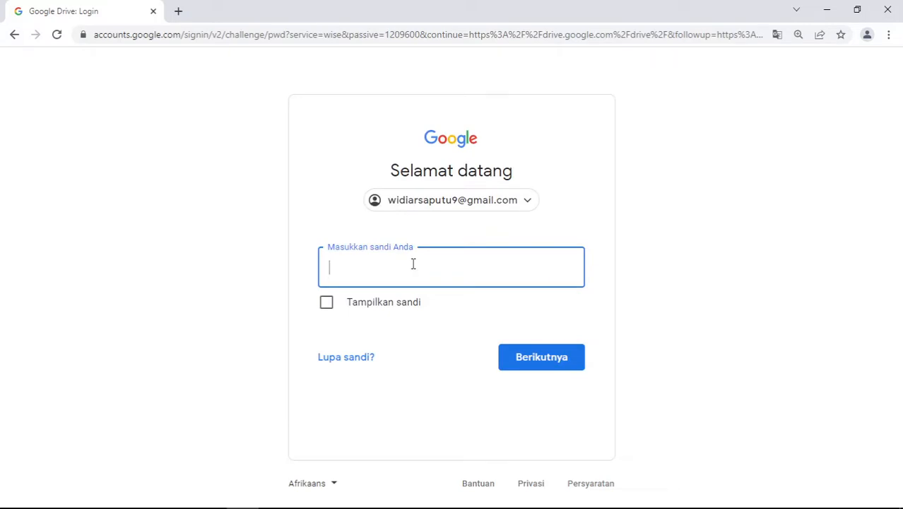
text(******)
key(BackSpace)
key(BackSpace)
key(BackSpace)
key(BackSpace)
key(BackSpace)
key(BackSpace)
text(****************)
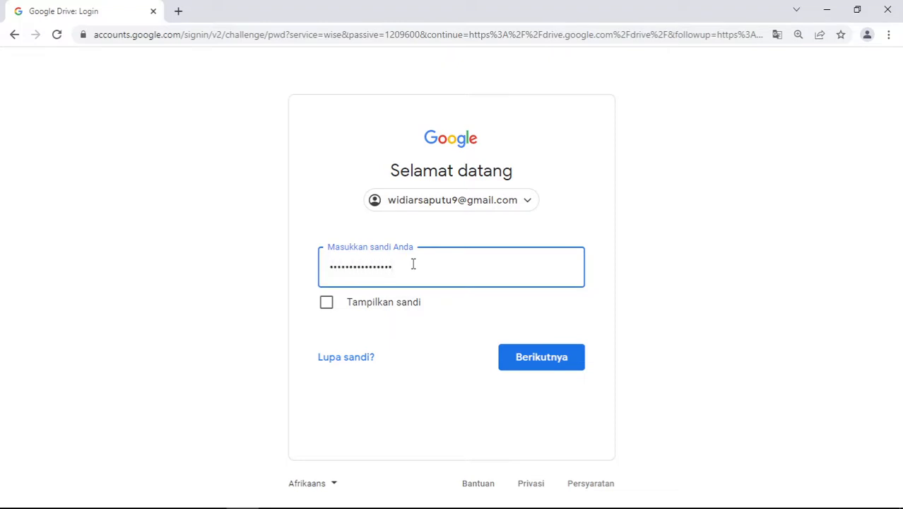
click(532, 360)
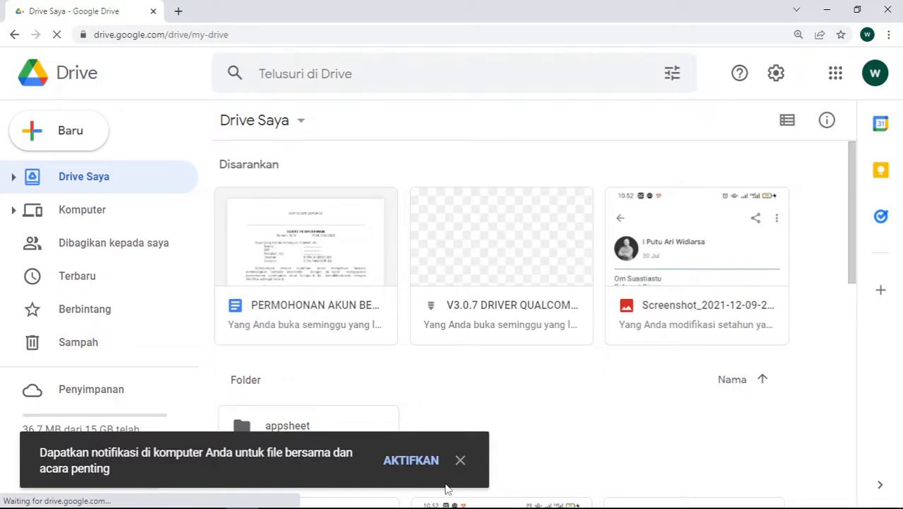
Close the desktop-notification prompt and scroll down the Drive Saya file grid
click(460, 460)
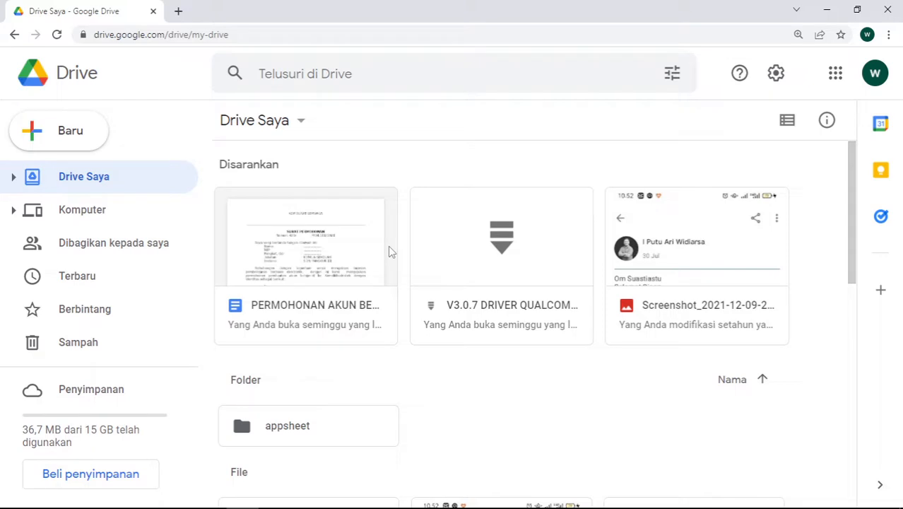
scroll(391, 251, down, 6)
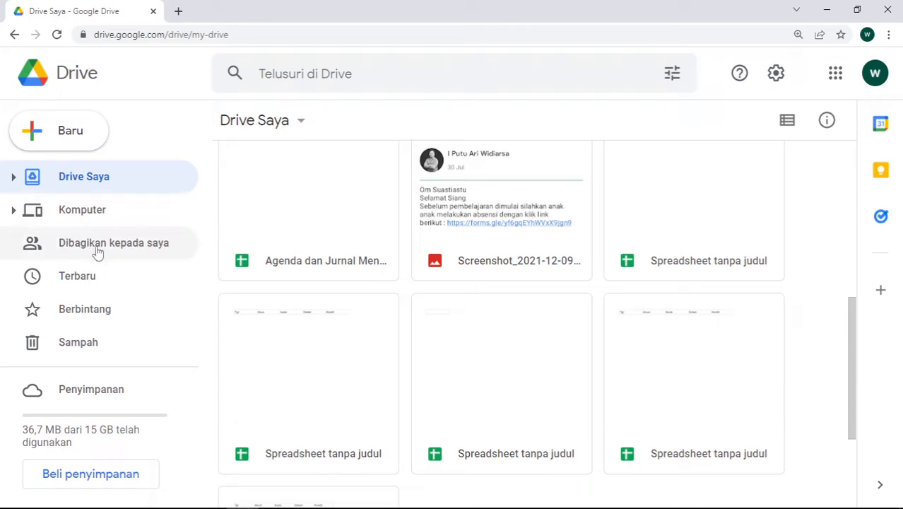
Open the 01 SOAL UH EKO 12 folder under Dibagikan kepada saya and switch to list view
click(127, 247)
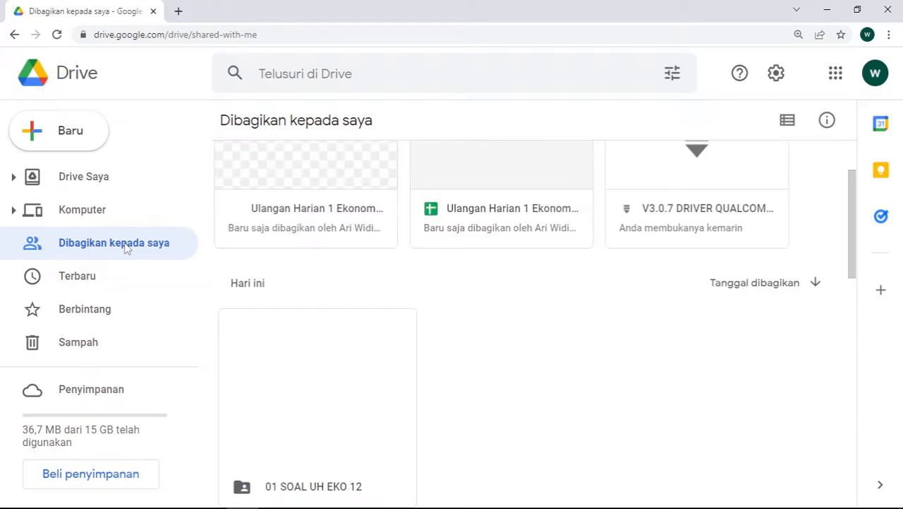
scroll(286, 338, down, 3)
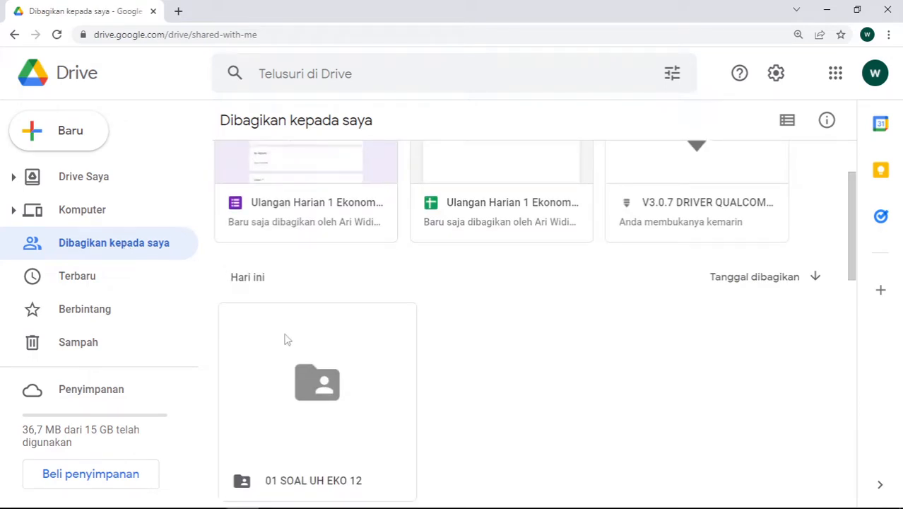
scroll(296, 224, up, 1)
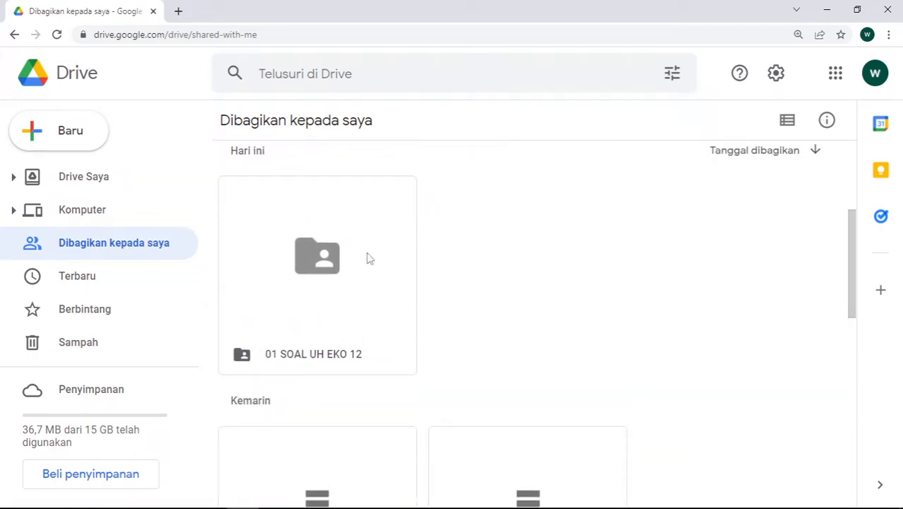
double_click(329, 267)
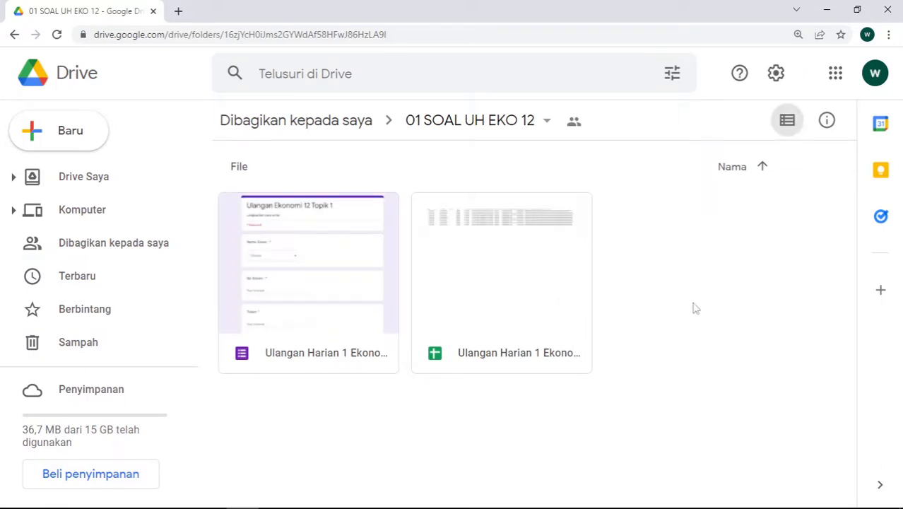
click(787, 134)
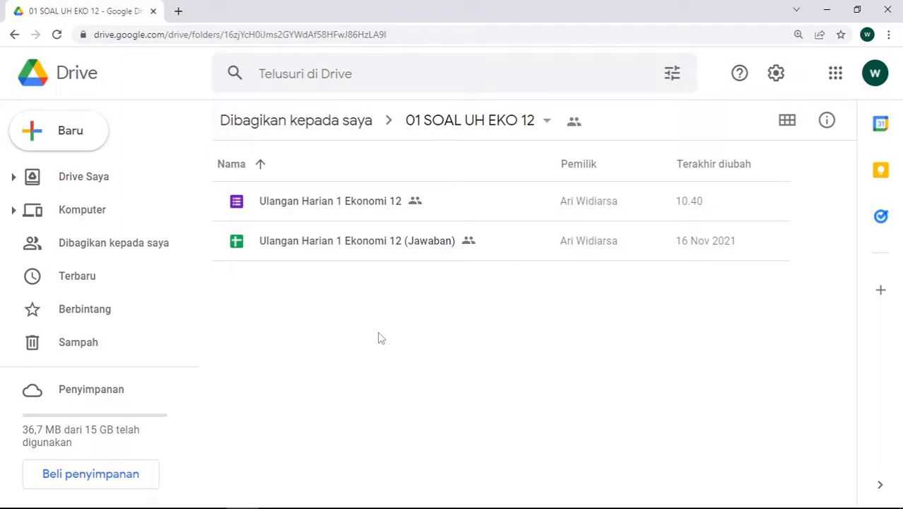
Select the Ulangan Harian 1 Ekonomi 12 quiz form in the list
click(339, 203)
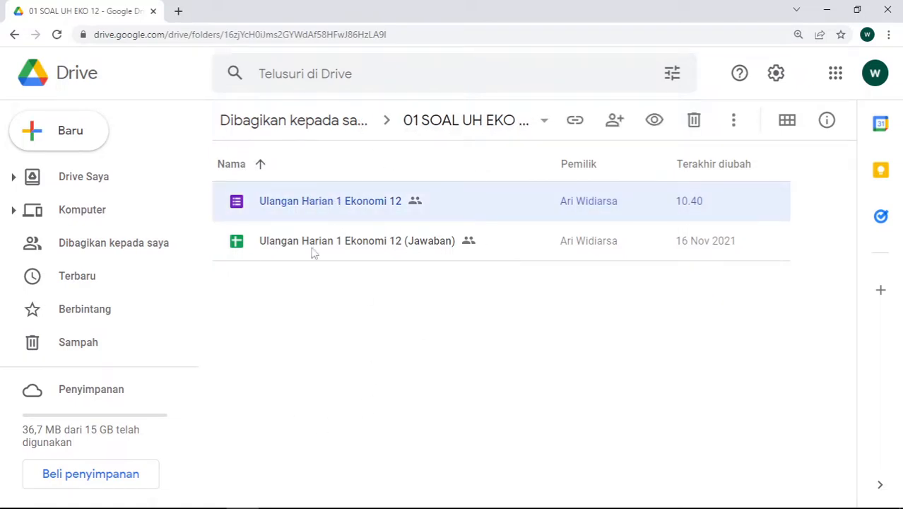
click(341, 305)
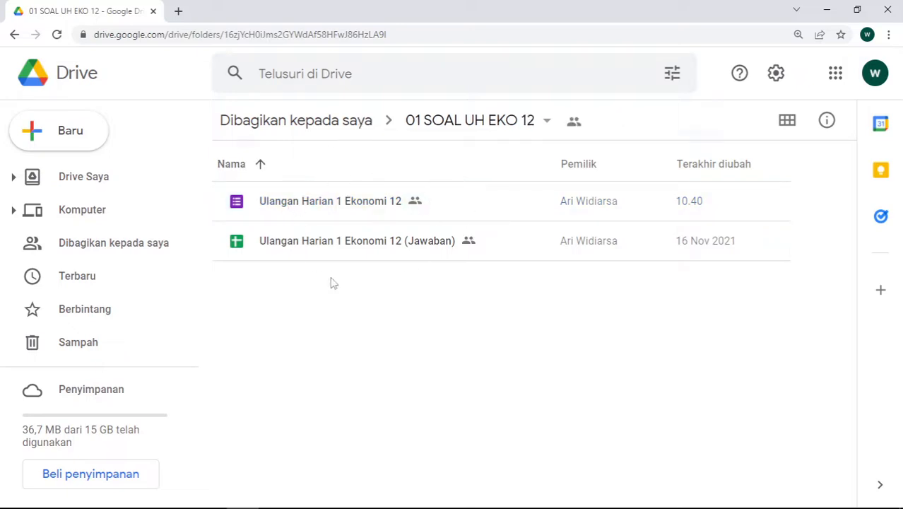
click(346, 203)
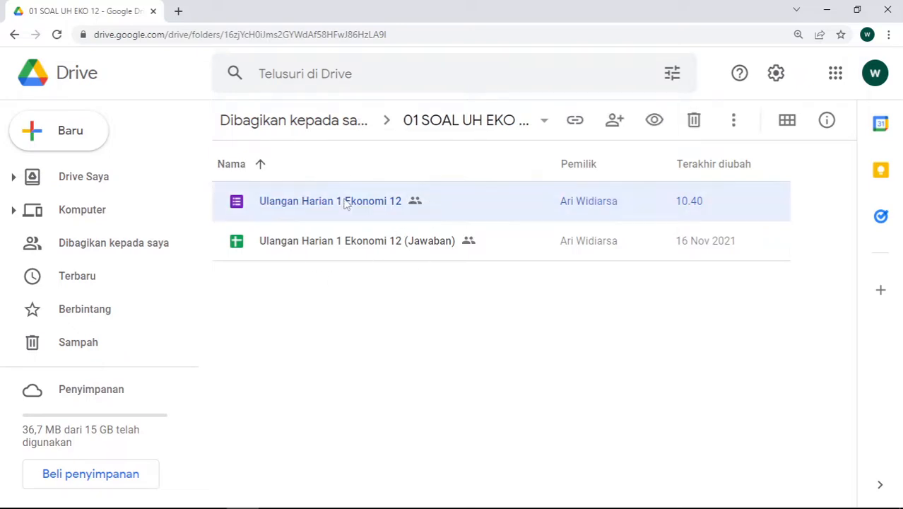
Use Buat salinan on the Ulangan Harian 1 Ekonomi 12 form to duplicate it
right_click(346, 203)
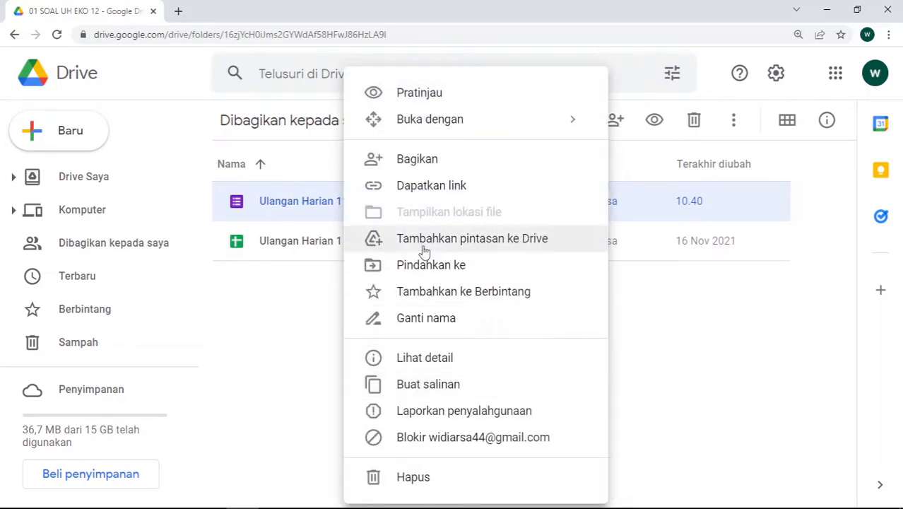
click(420, 389)
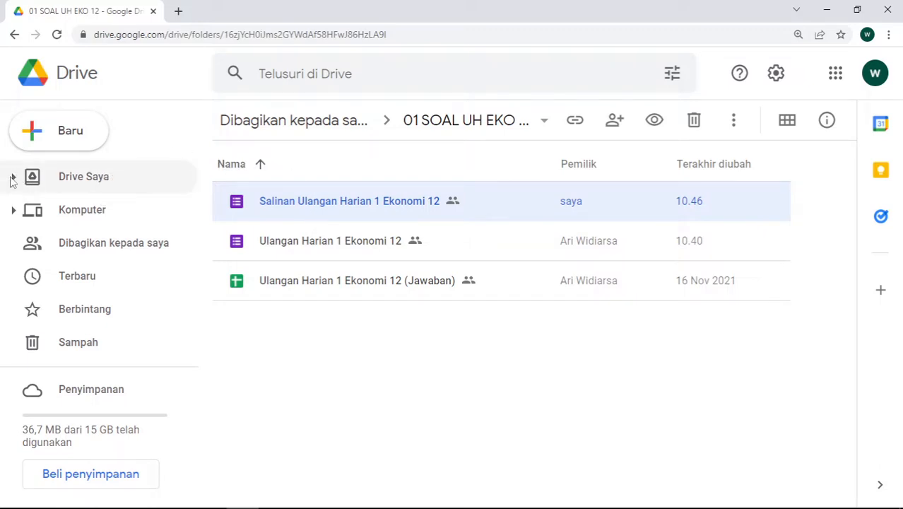
Switch to Drive Saya and scroll through its file list
click(37, 179)
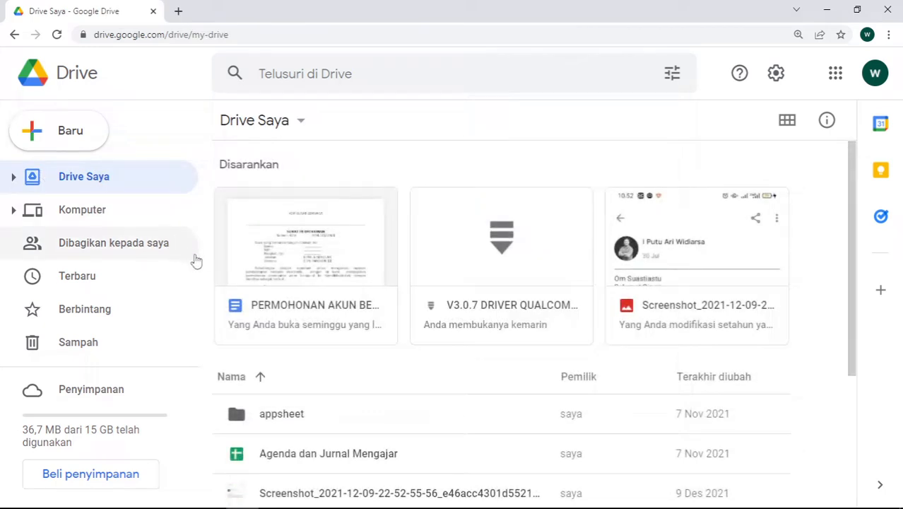
scroll(233, 378, down, 1)
scroll(276, 390, down, 3)
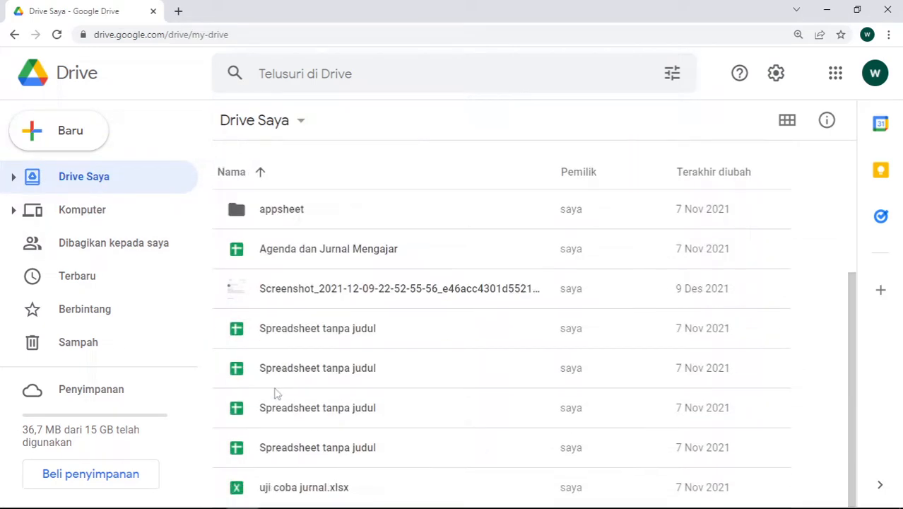
scroll(274, 378, up, 4)
scroll(281, 367, down, 3)
scroll(293, 356, up, 1)
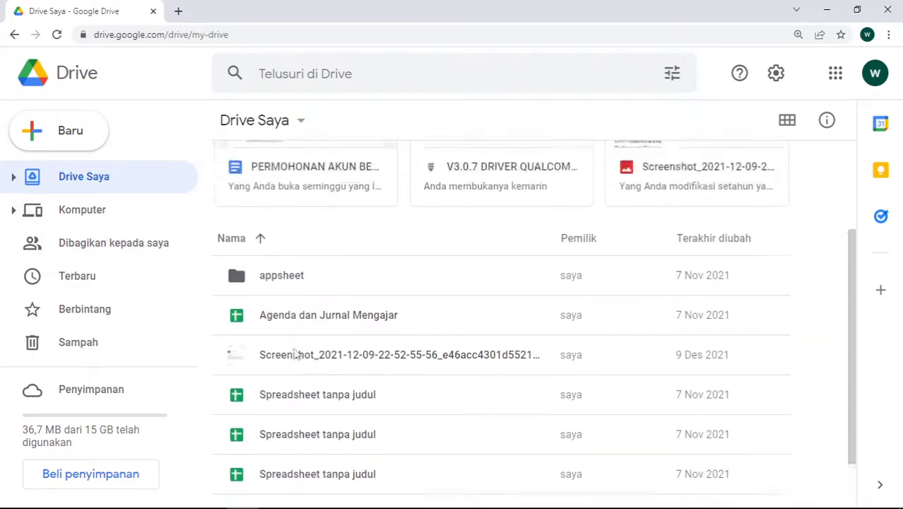
scroll(290, 361, down, 1)
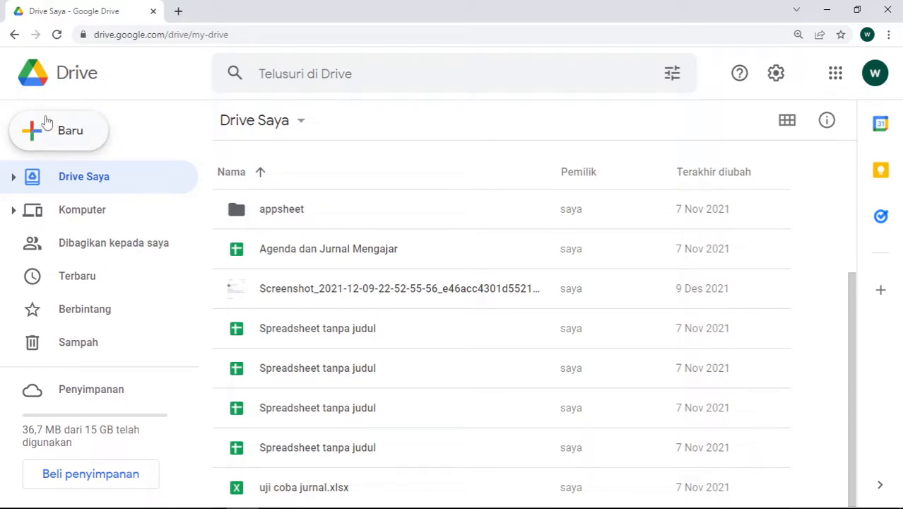
Add a Drive Saya folder named UH EKONOMI KLS XII 2022 via Baru > Folder
click(65, 134)
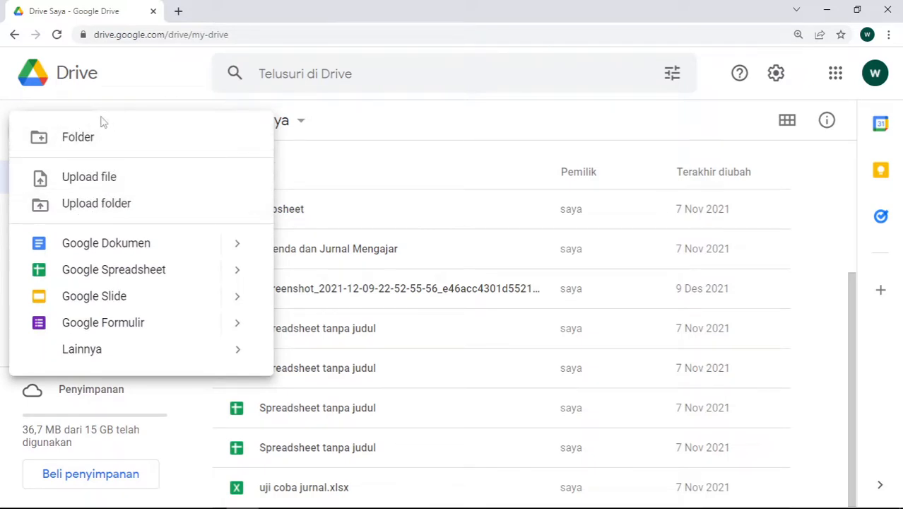
click(85, 140)
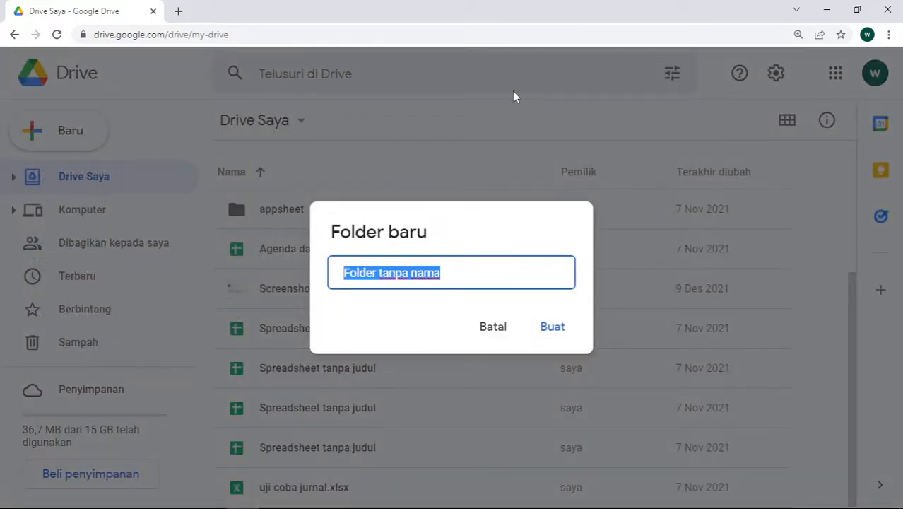
text(U)
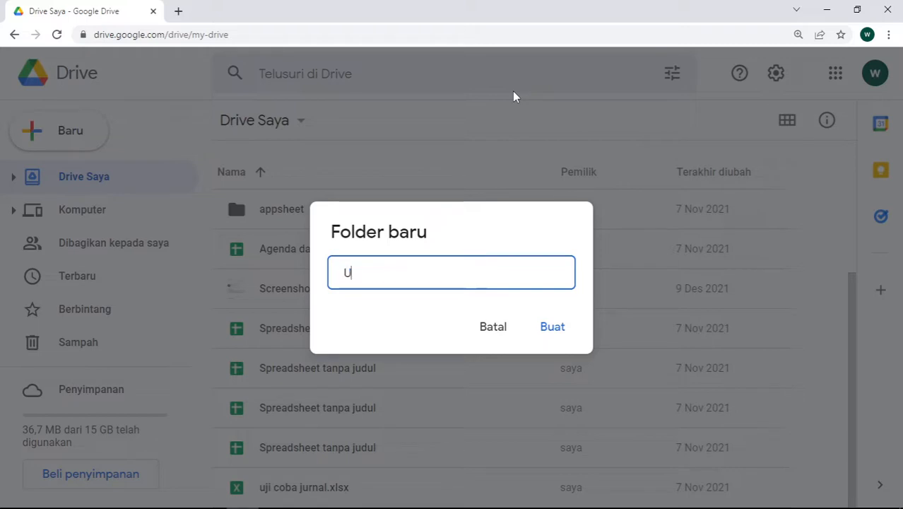
text(H EKONO)
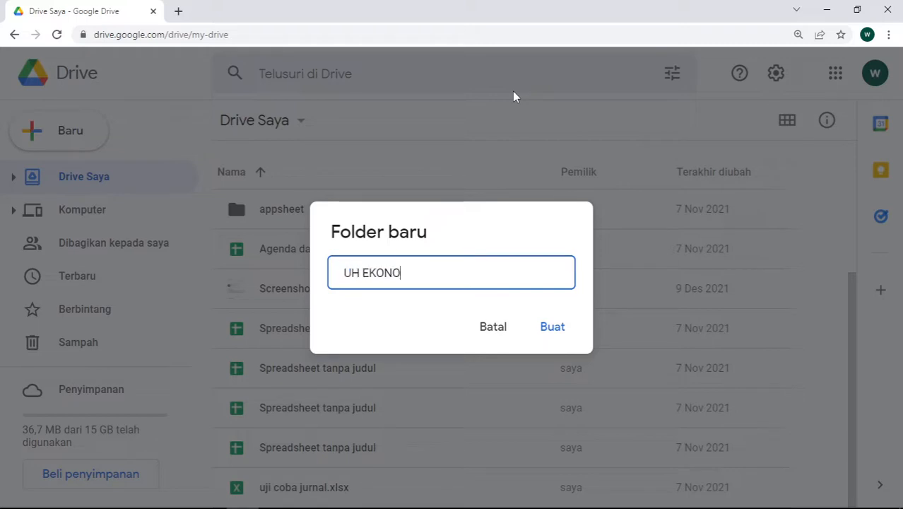
text(MO)
text(i)
text( KLS X)
text(I)
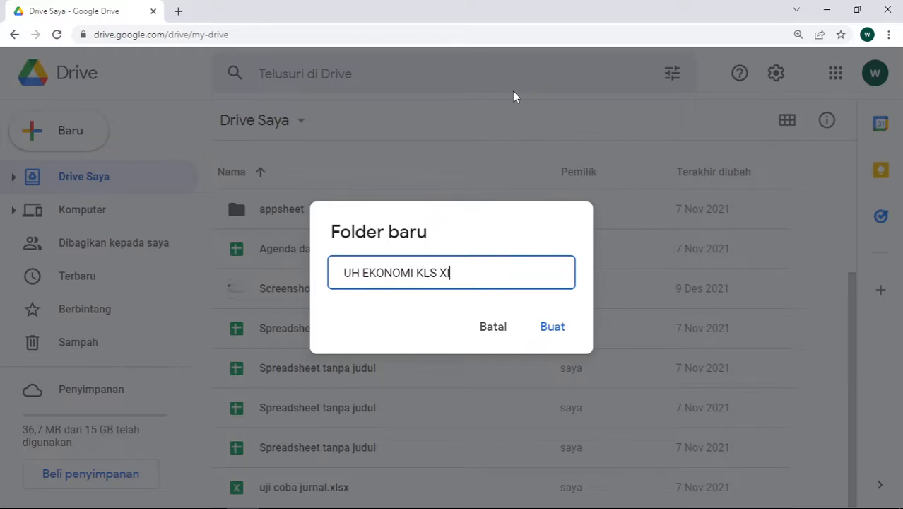
text(I 2022)
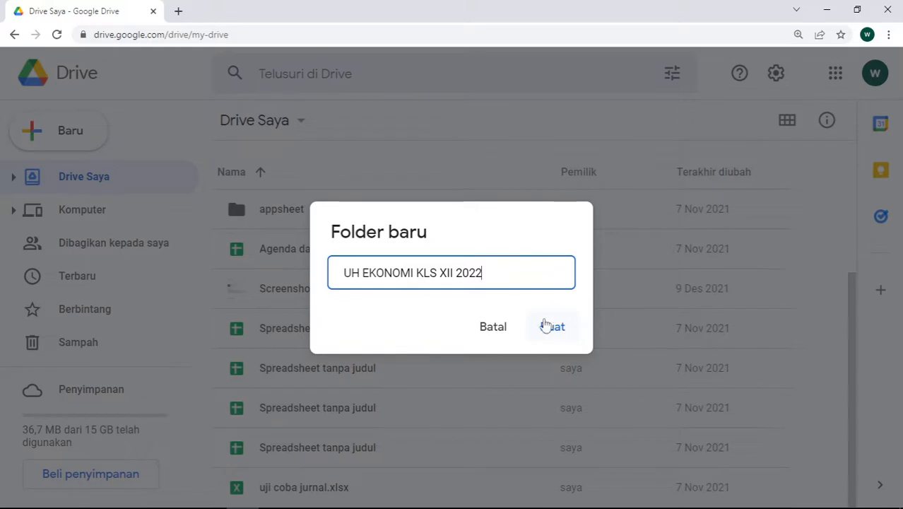
click(550, 331)
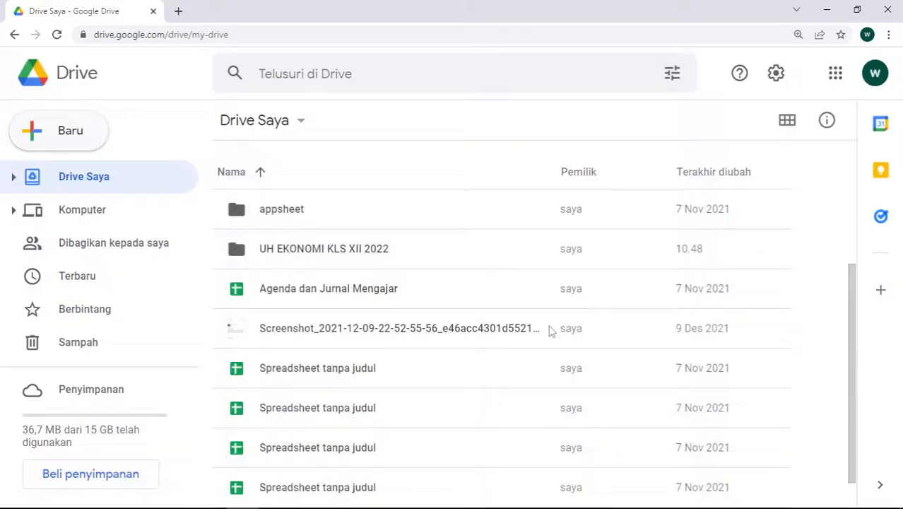
Go to Dibagikan kepada saya and reopen the 01 SOAL UH EKO 12 folder
scroll(305, 327, down, 3)
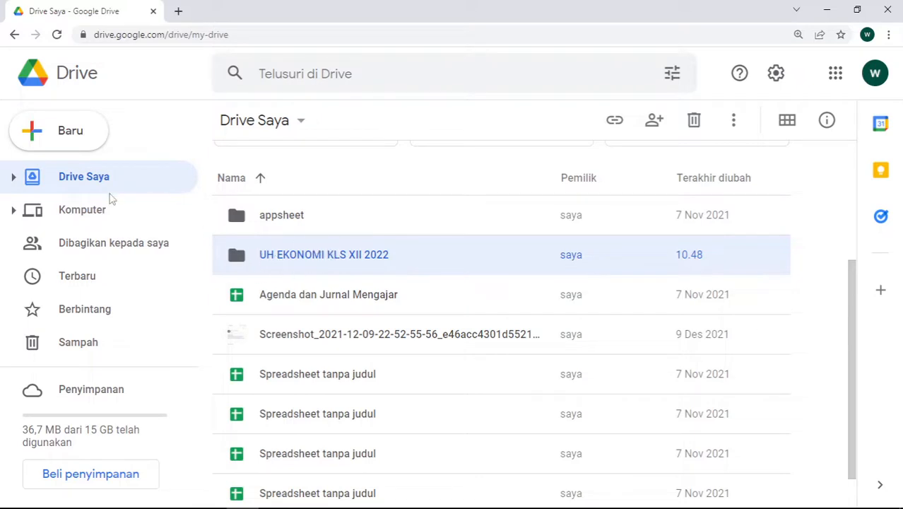
click(124, 244)
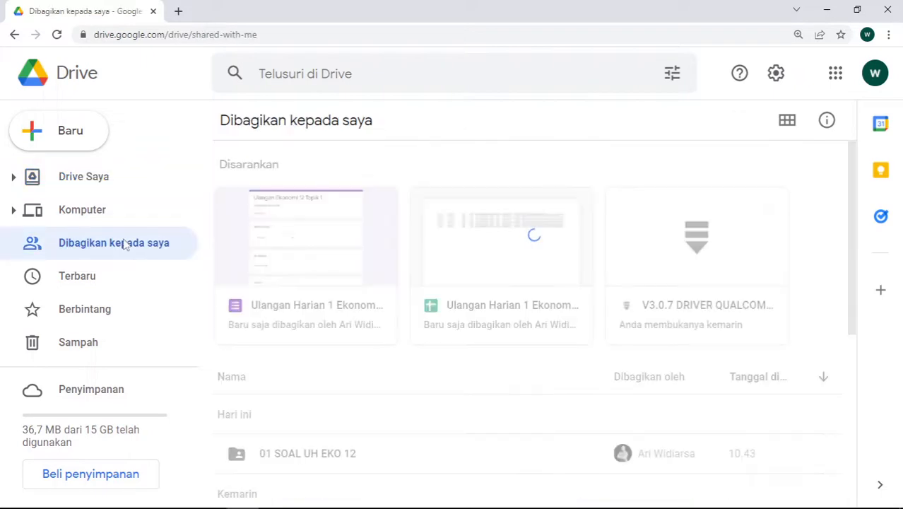
scroll(276, 267, down, 3)
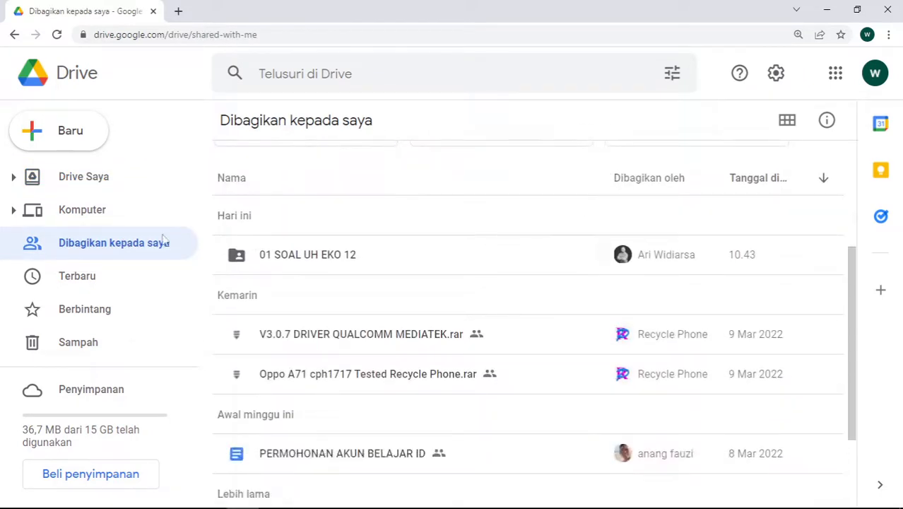
double_click(296, 258)
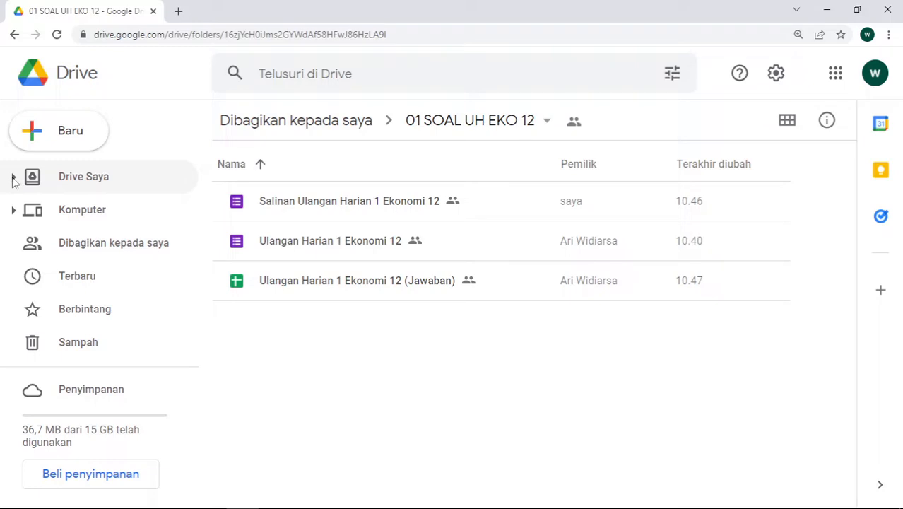
Drag the Salinan Ulangan Harian 1 Ekonomi 12 copy into My Drive's UH EKONOMI KLS XII 2022 folder, confirming the move
click(13, 178)
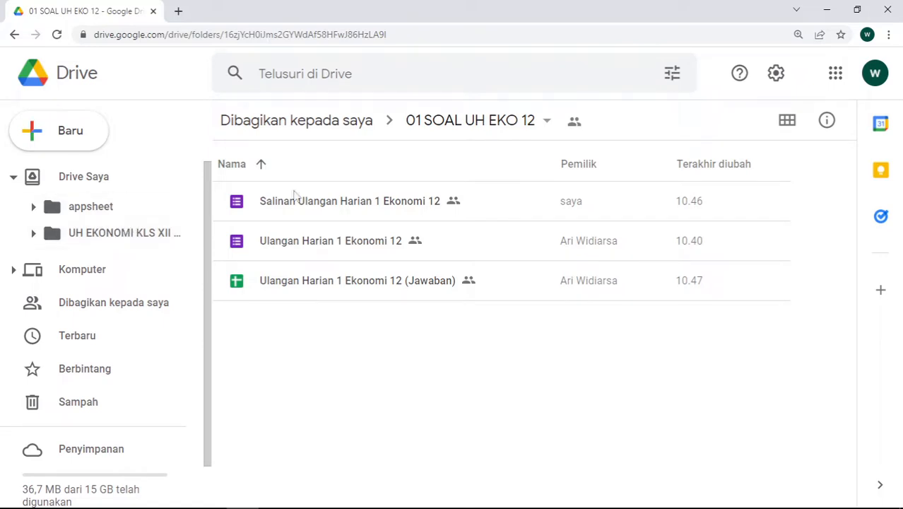
click(340, 203)
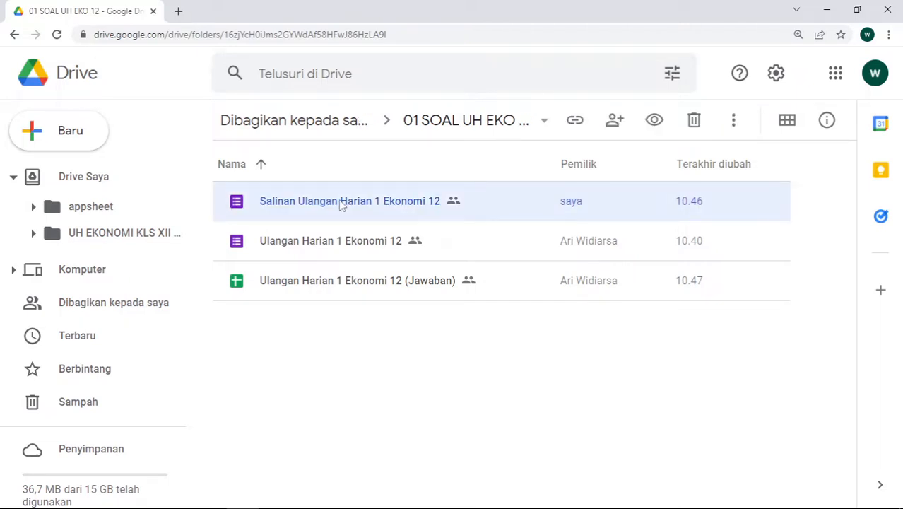
drag(313, 210, 140, 239)
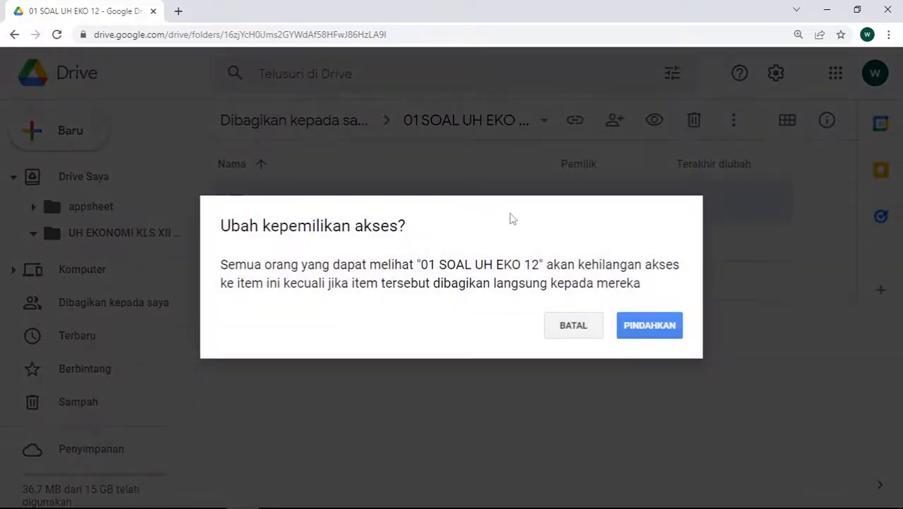
click(639, 328)
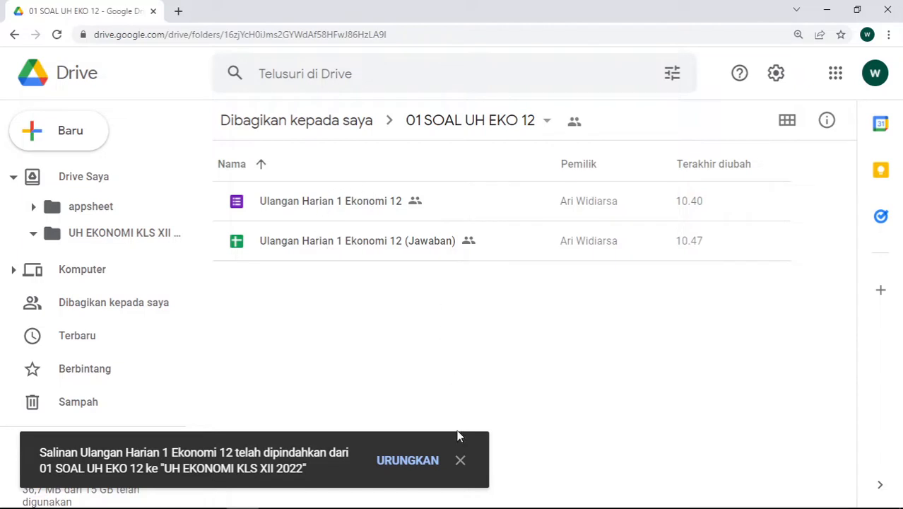
click(461, 460)
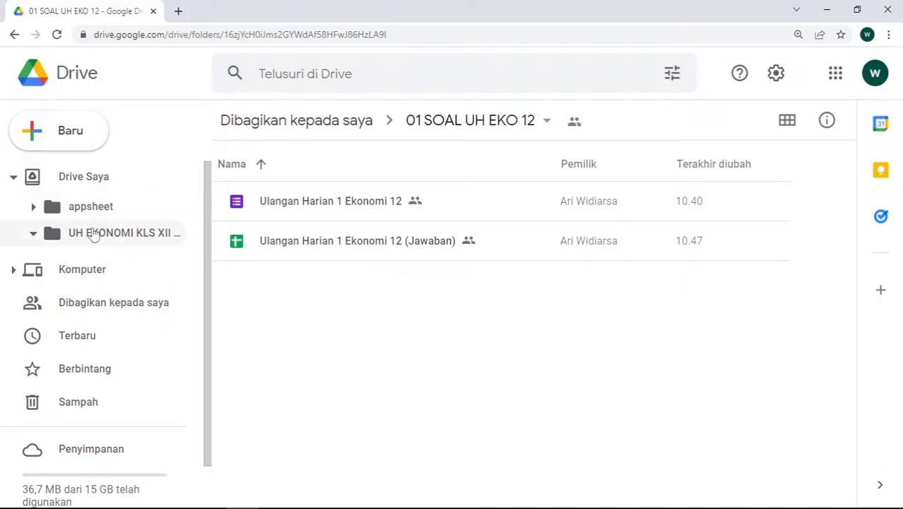
In the UH EKONOMI KLS XII 2022 folder, choose Ganti nama for the copied form
click(127, 229)
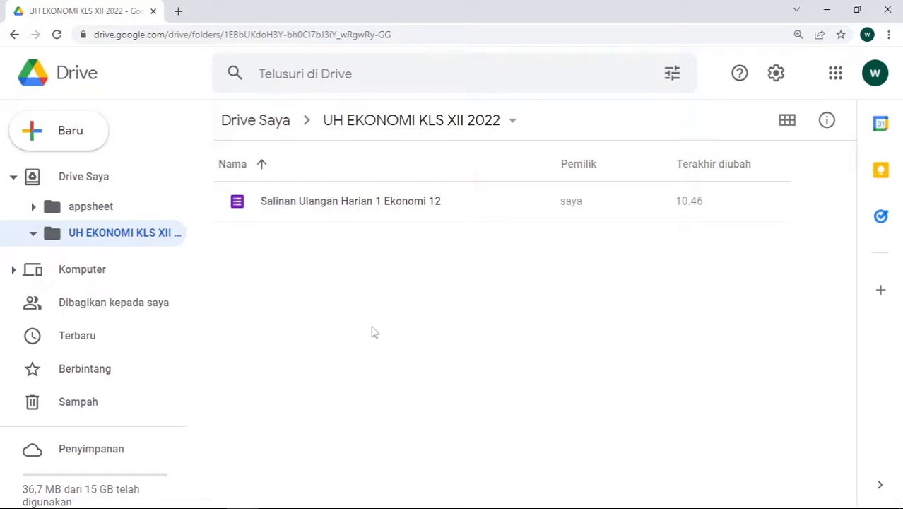
click(324, 204)
right_click(321, 203)
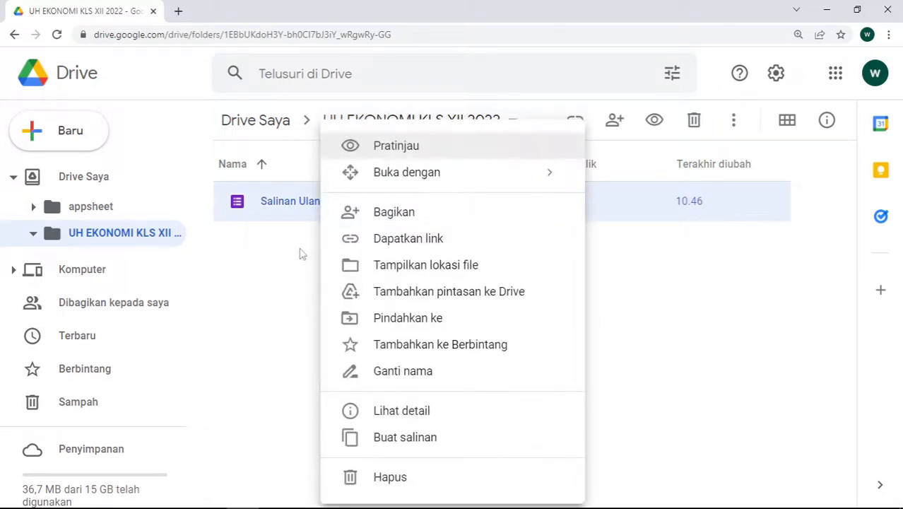
click(300, 253)
right_click(314, 205)
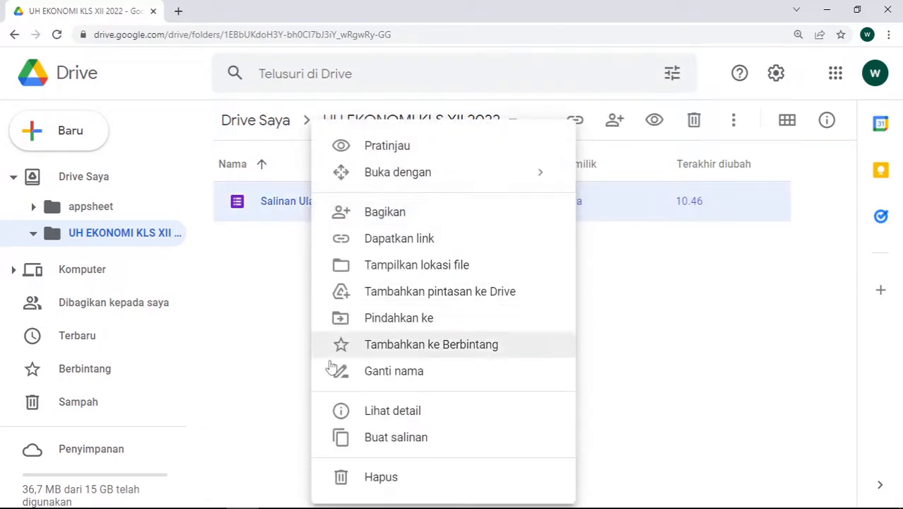
click(381, 371)
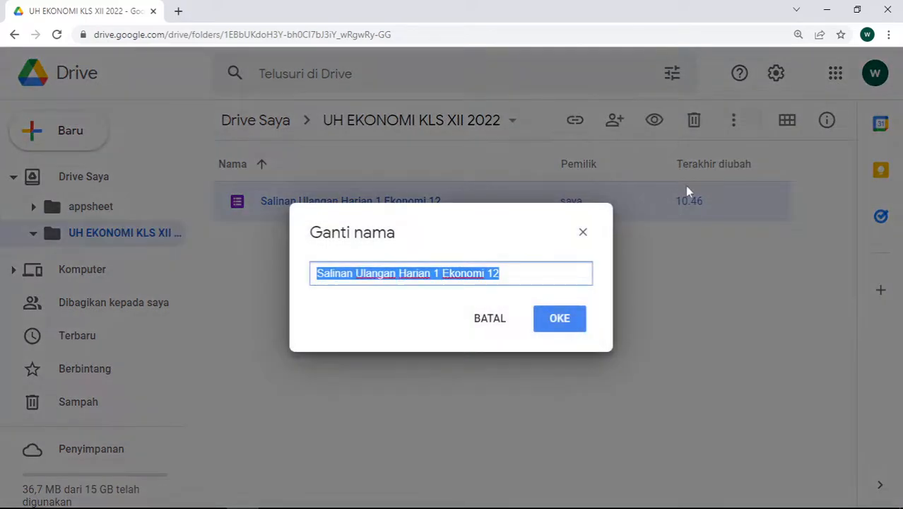
Rename the copy to UH EKO 12 SMAYORA 2022 and open it in the form editor
text(UH SM)
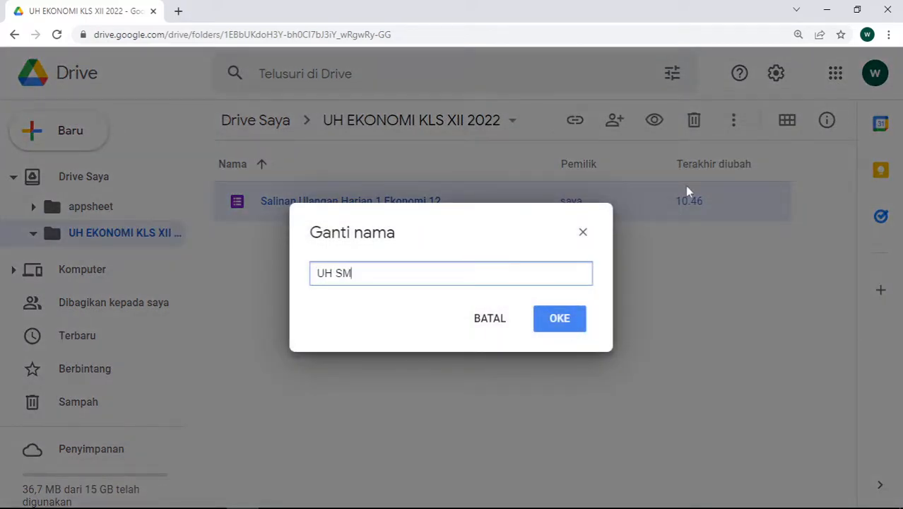
text(AYORA)
key(ctrl+BackSpace)
text(KEO)
key(ctrl+BackSpace)
text(EKO SMAYORA)
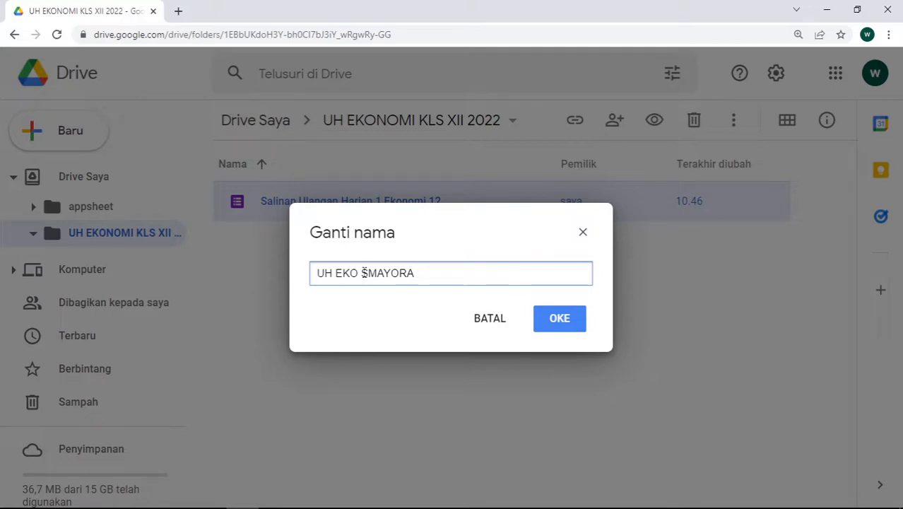
click(362, 273)
text(12 )
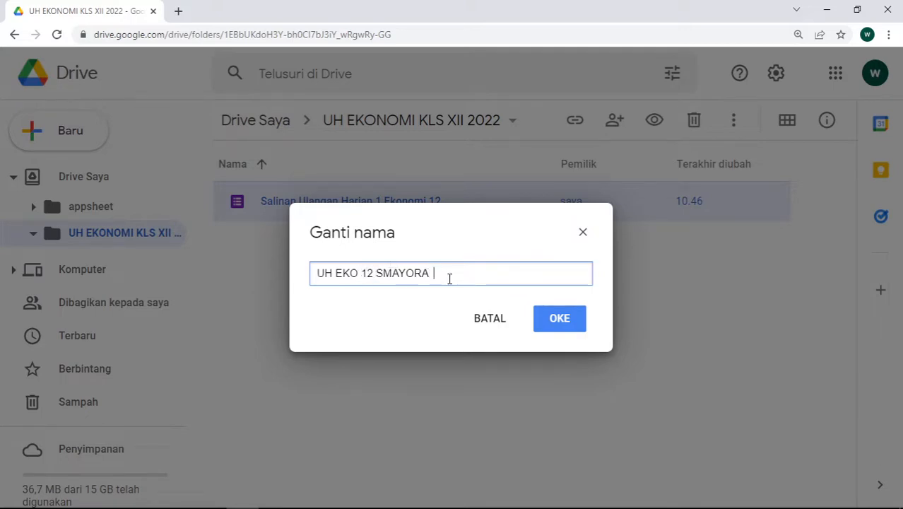
text(022)
click(579, 322)
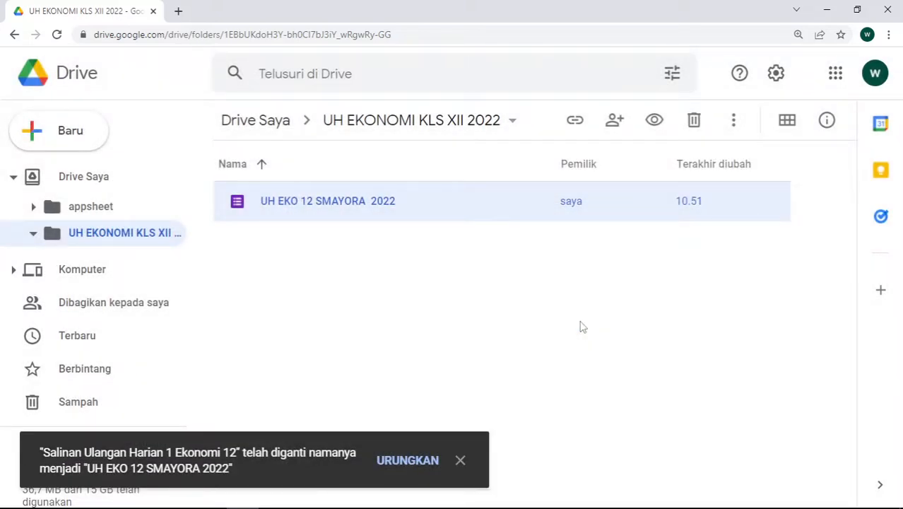
click(461, 460)
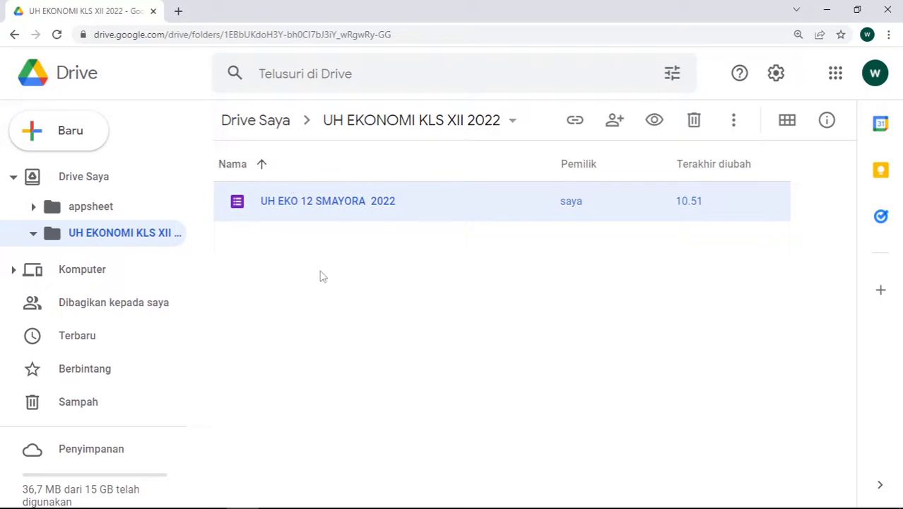
double_click(360, 202)
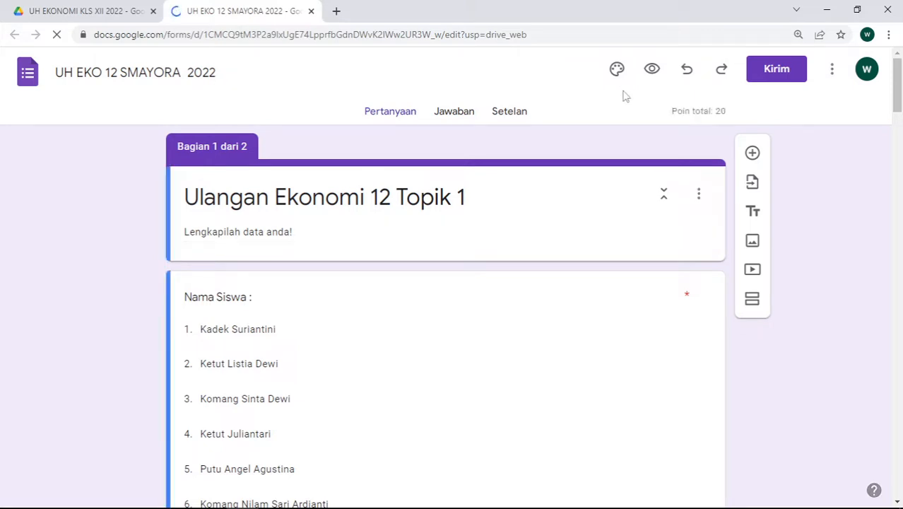
Dismiss the quiz tour, clear the old form title and type the new UH SMA Ayodhya Pura title
click(478, 198)
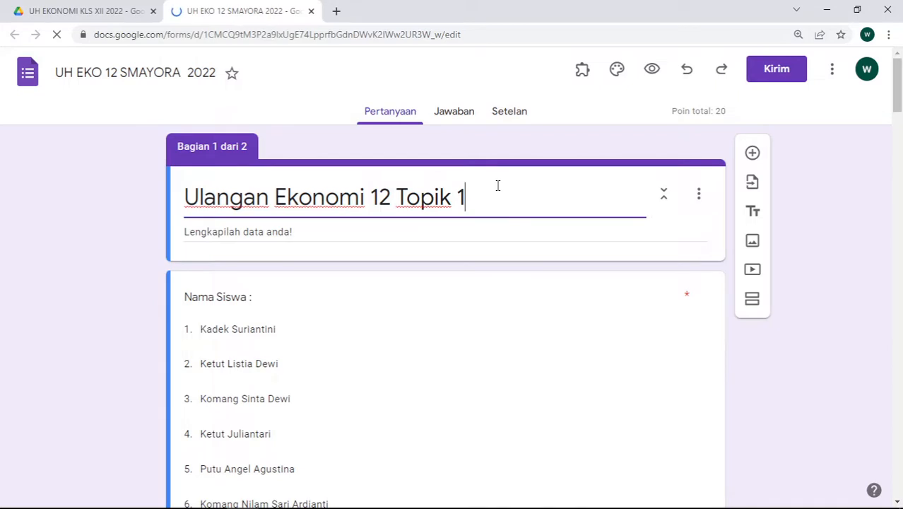
key(BackSpace)
key(BackSpace)
key(BackSpace)
key(BackSpace)
key(BackSpace)
key(BackSpace)
key(BackSpace)
key(BackSpace)
key(BackSpace)
key(BackSpace)
key(BackSpace)
key(BackSpace)
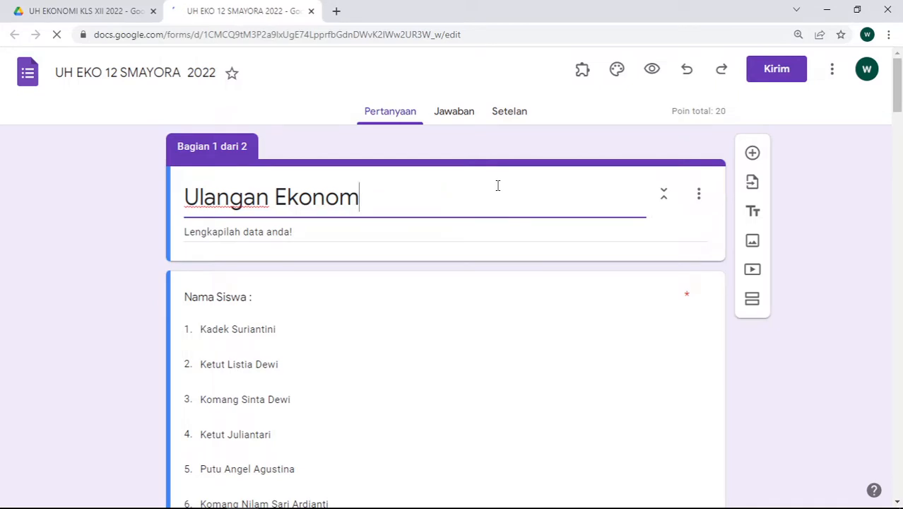
key(BackSpace)
key(BackSpace)
key(BackSpace)
key(BackSpace)
key(BackSpace)
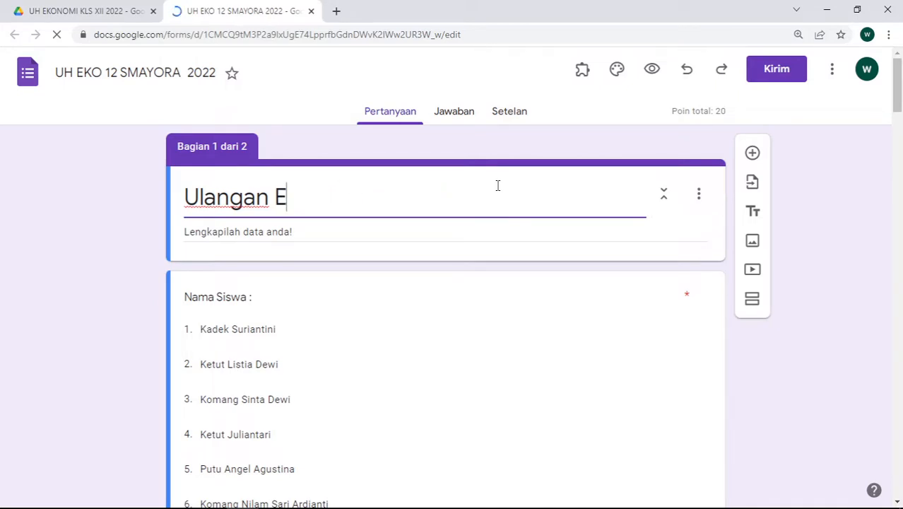
key(BackSpace)
key(BackSpace)
key(BackSpace)
key(BackSpace)
key(BackSpace)
key(BackSpace)
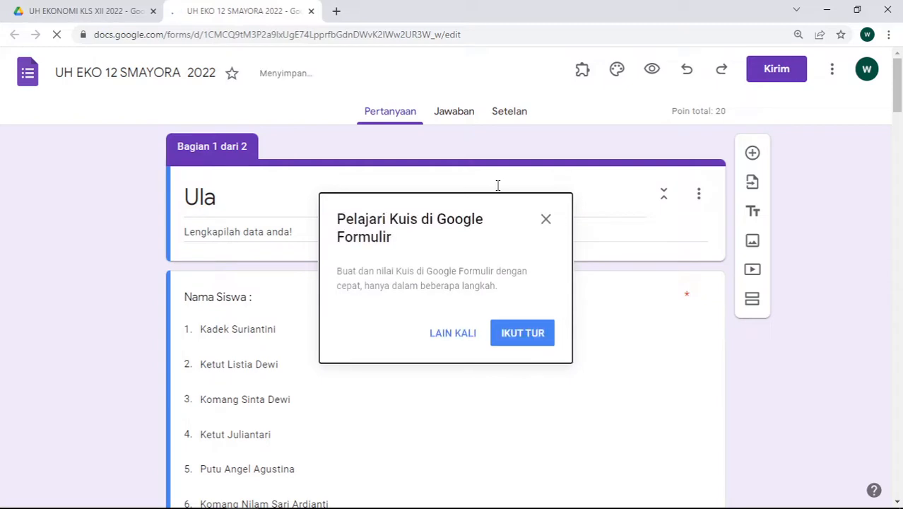
click(546, 221)
click(338, 202)
key(BackSpace)
key(BackSpace)
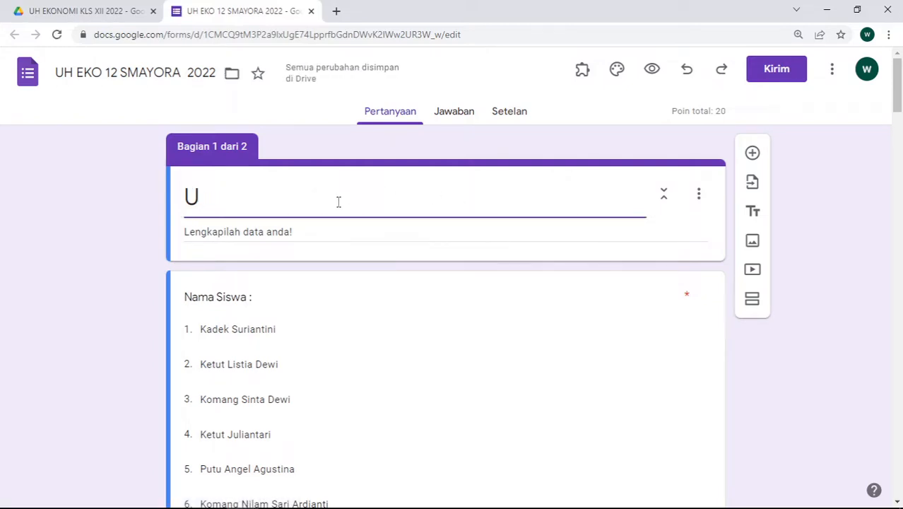
key(BackSpace)
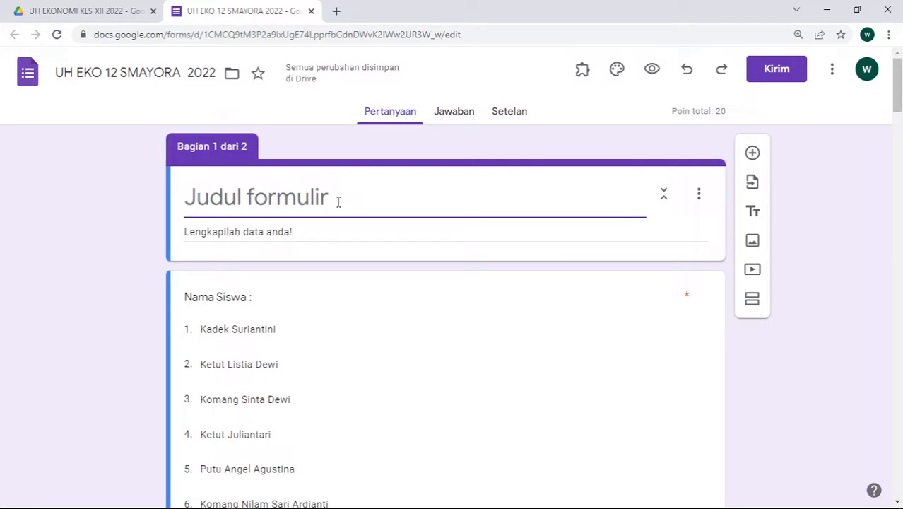
text(UH ekonomi SMA )
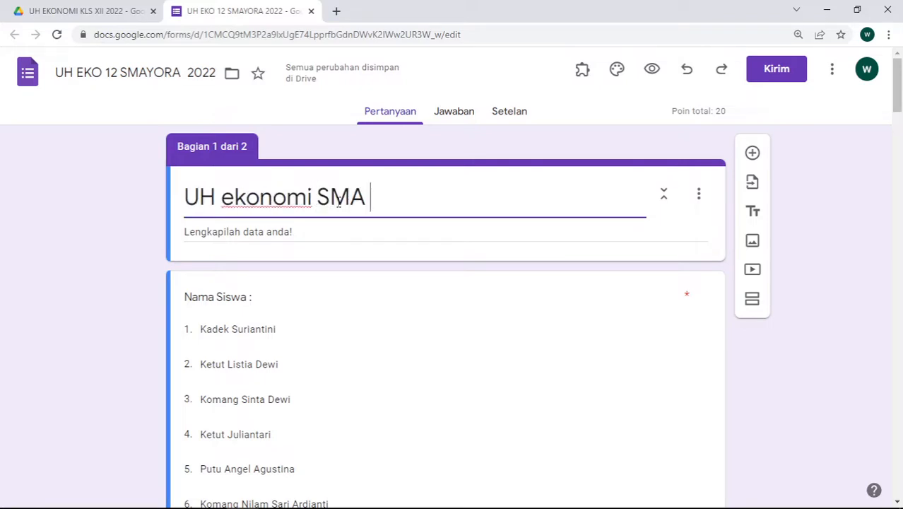
text(Ayodhya Pura )
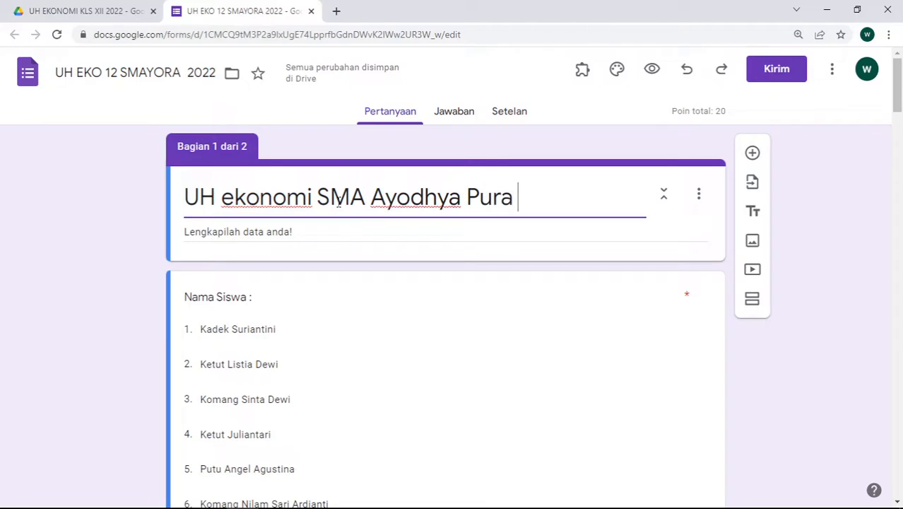
text(Kel)
key(BackSpace)
key(BackSpace)
key(BackSpace)
text(1)
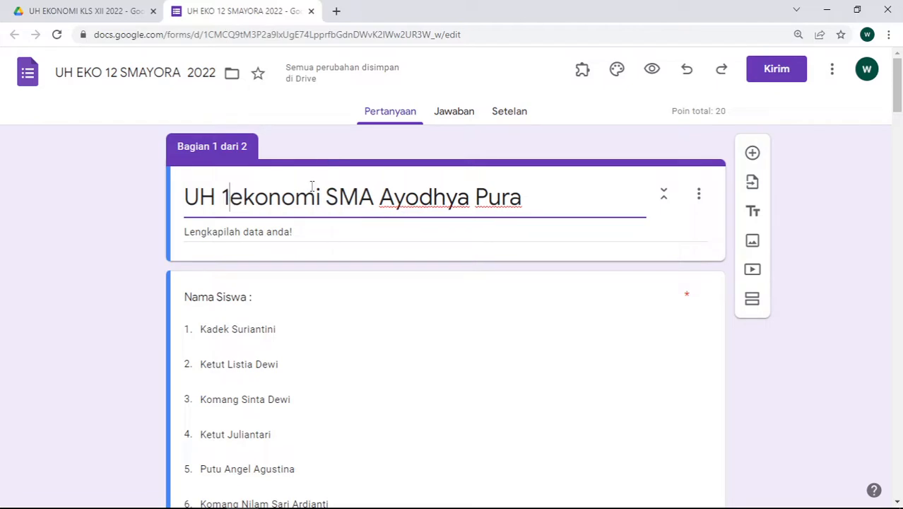
Capitalize Ekonomi in the title and set the description to 'Materi Pengantar Akuntansi Perusahaan Dagang'
triple_click(312, 229)
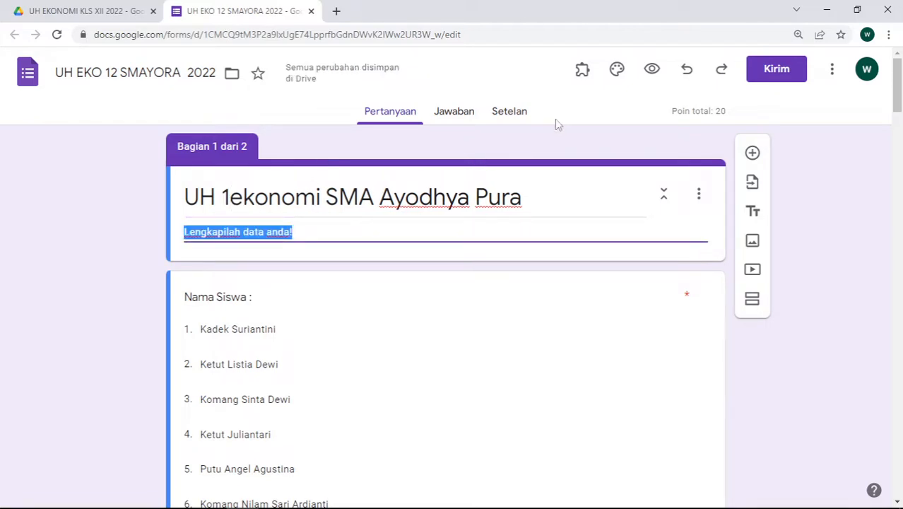
click(230, 202)
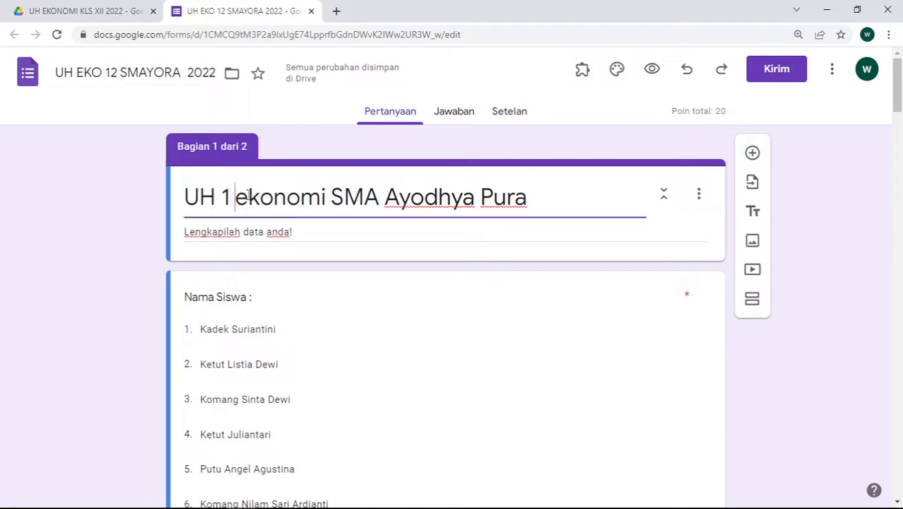
key(Delete)
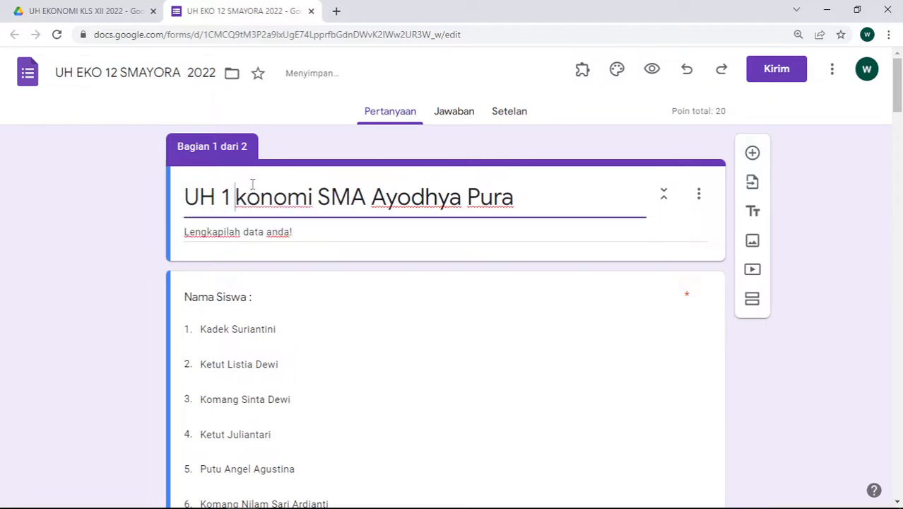
text(E)
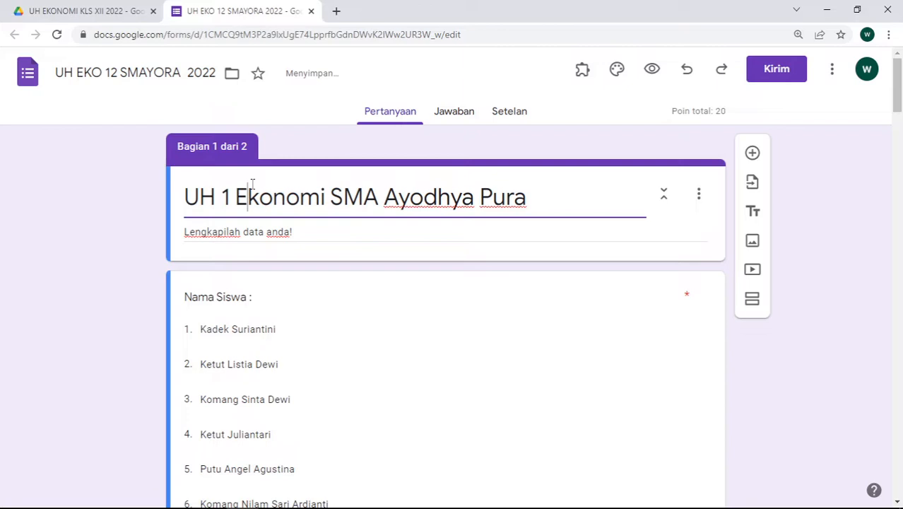
triple_click(298, 232)
text(Mater)
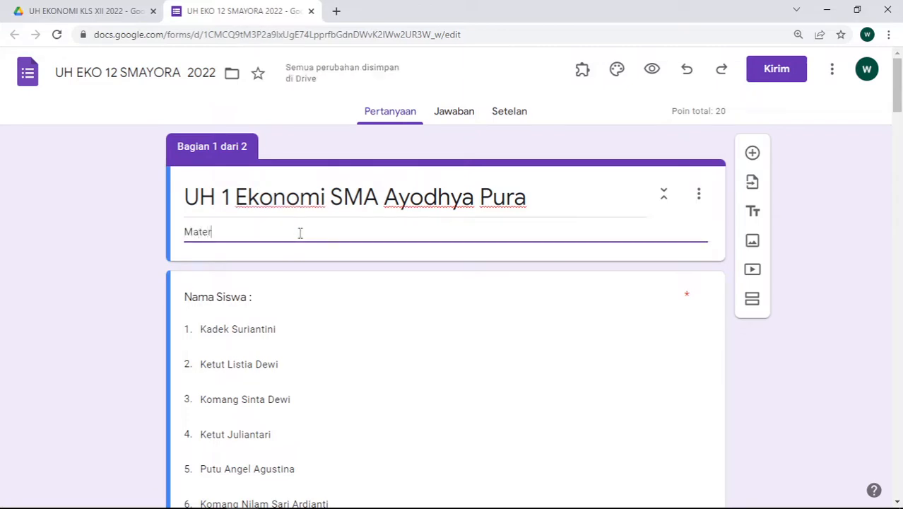
text(i Pengantar )
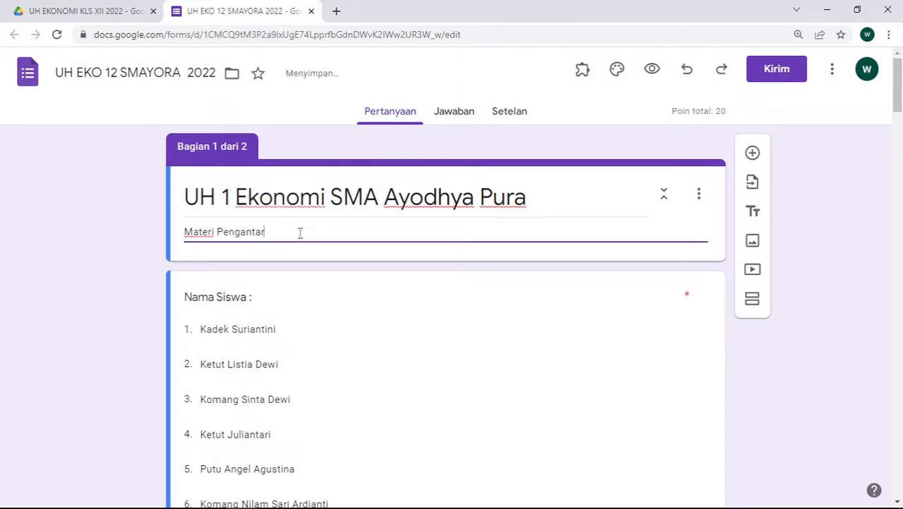
text(Akuntansi Perusaha)
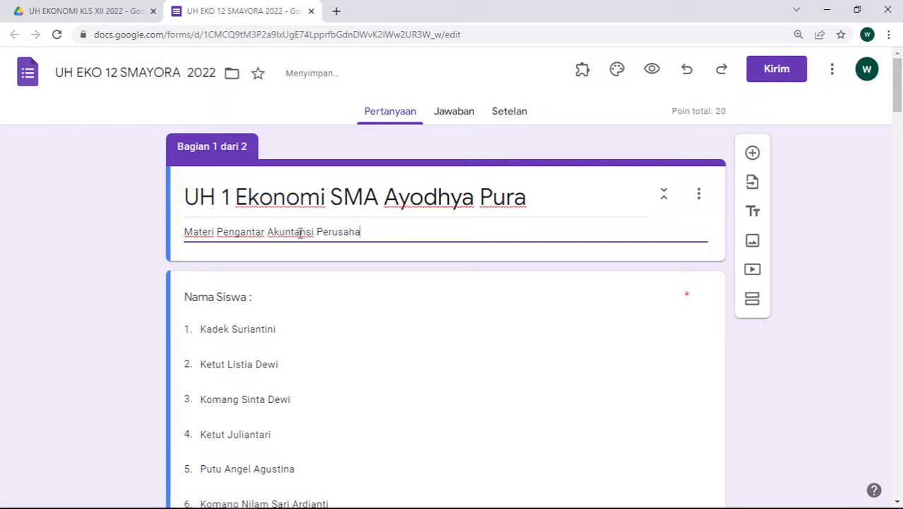
text(an Dagang)
Remove the first student-name option from the Nama Siswa dropdown
click(436, 298)
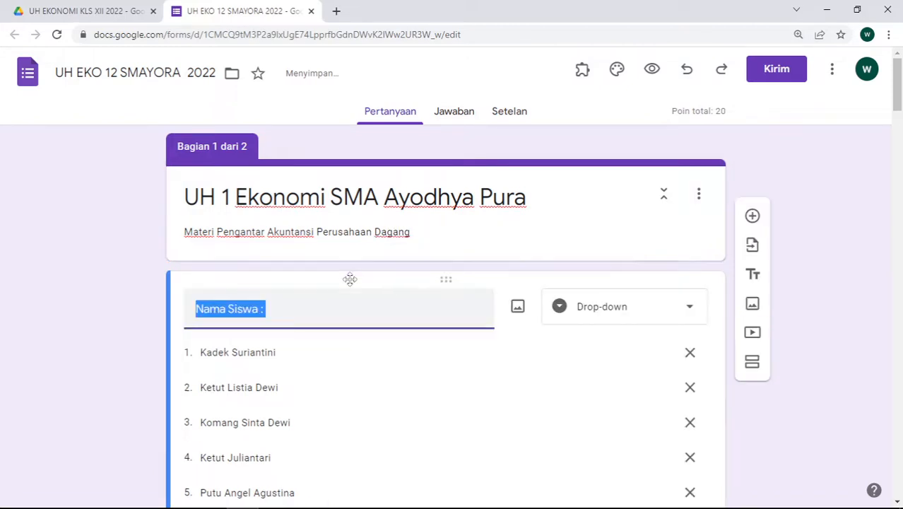
scroll(325, 233, down, 6)
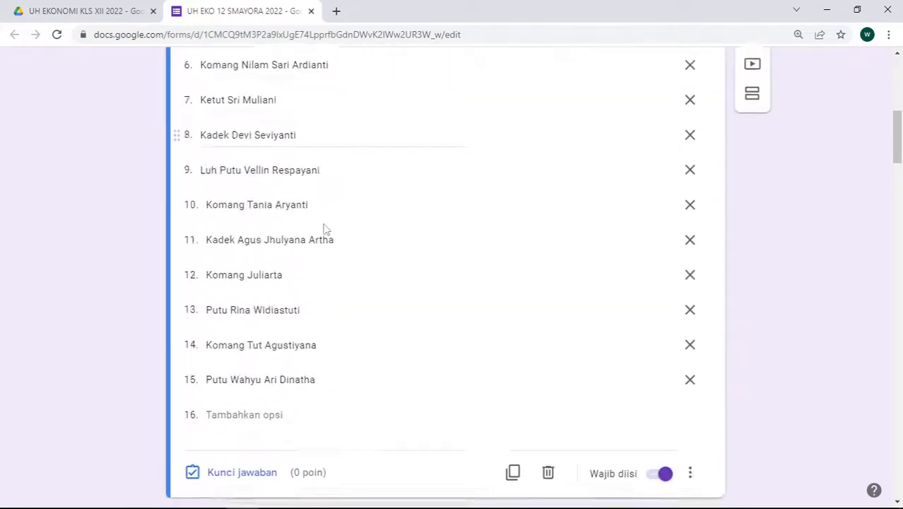
scroll(325, 226, up, 6)
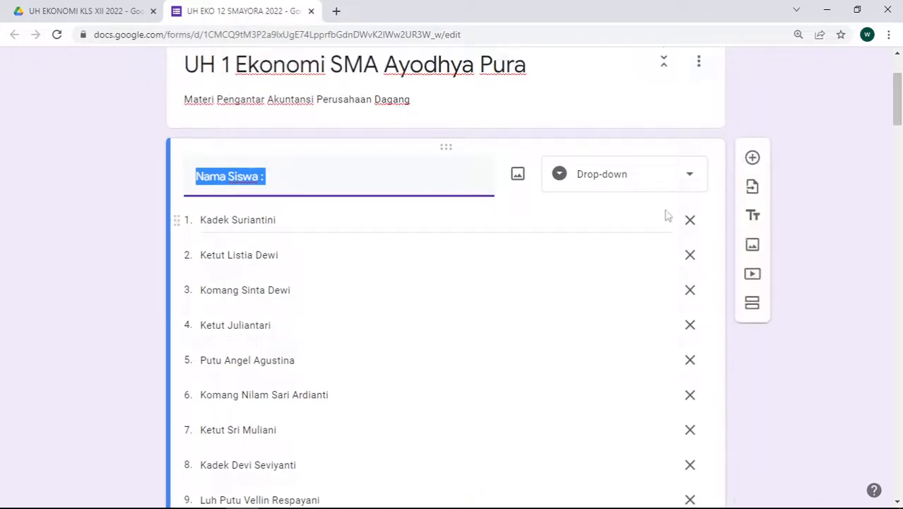
scroll(581, 328, down, 1)
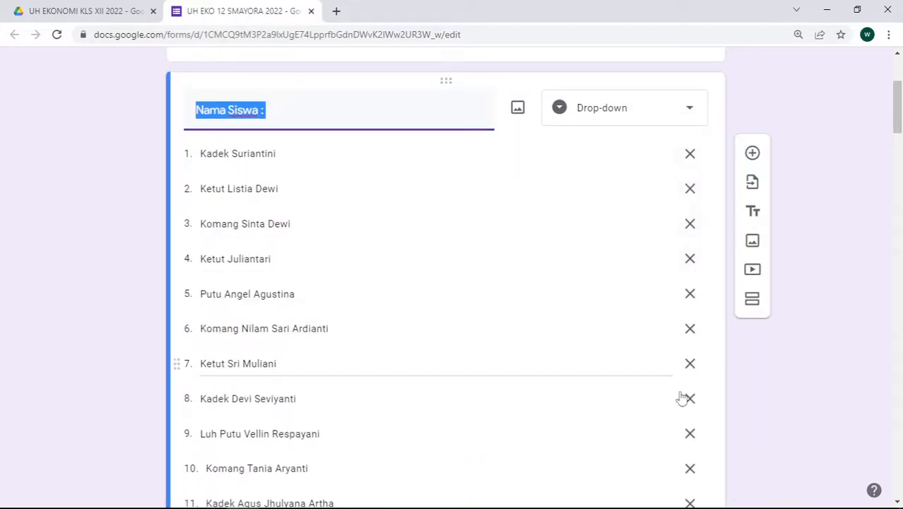
scroll(496, 226, down, 1)
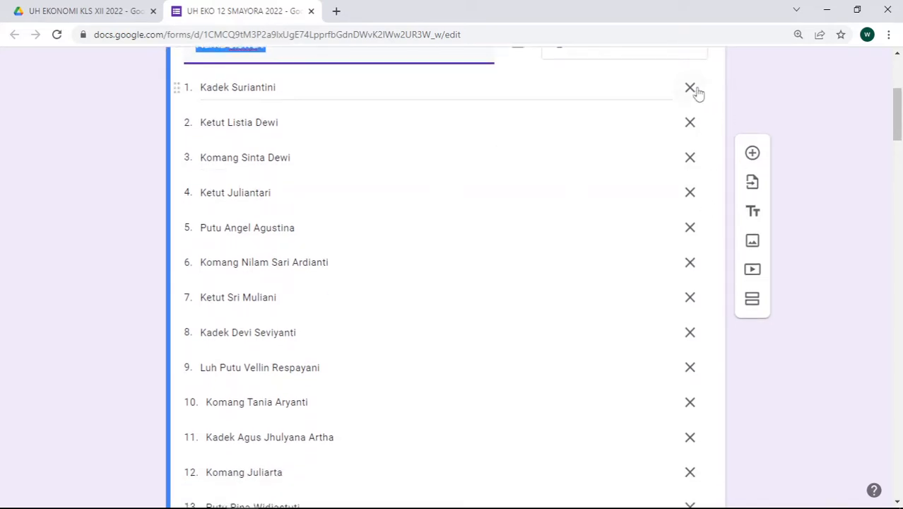
click(690, 87)
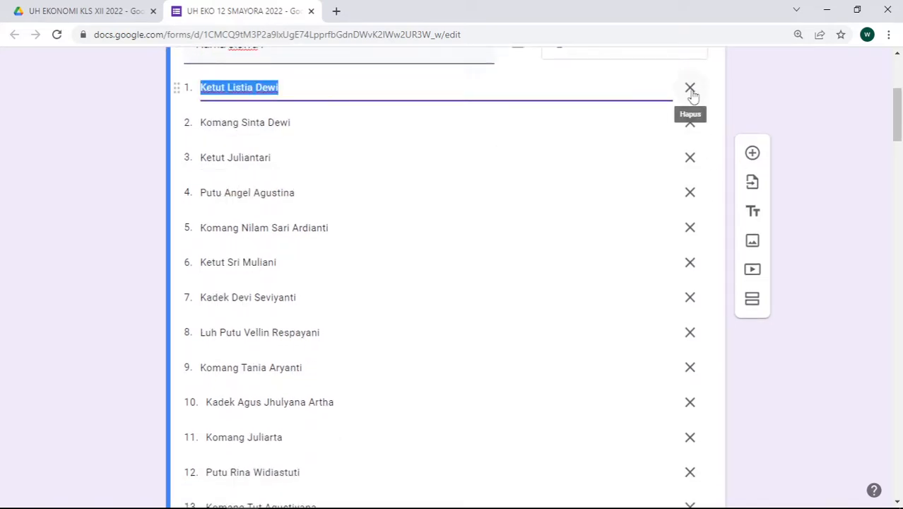
scroll(631, 179, up, 1)
scroll(631, 179, up, 1)
scroll(499, 270, down, 6)
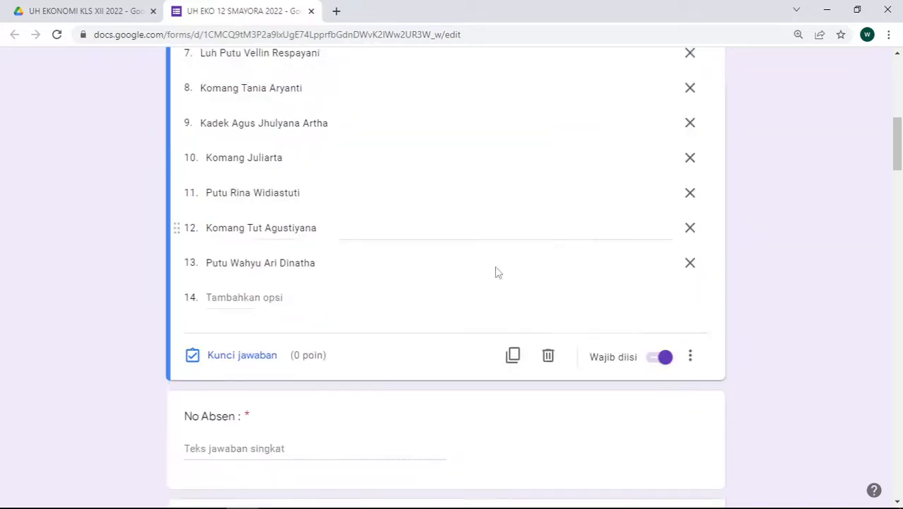
Delete the entire Nama Siswa dropdown question and return to the form title card
click(549, 335)
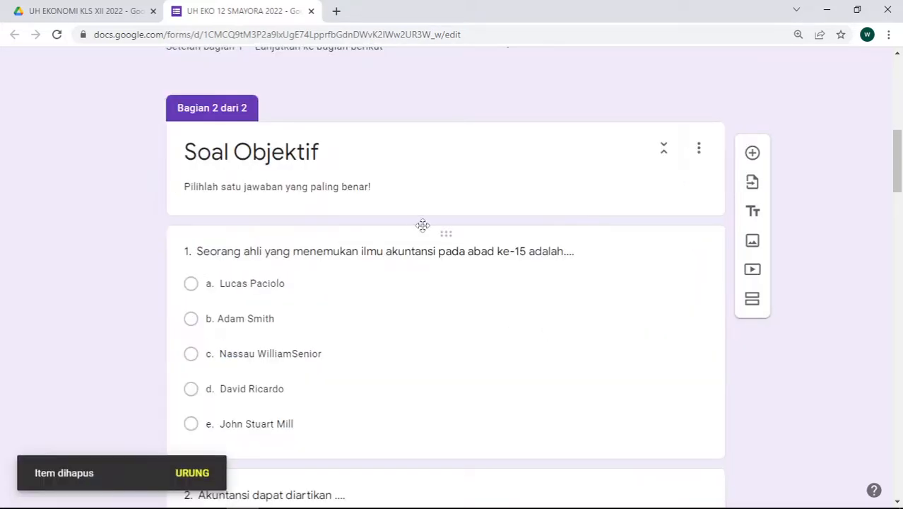
scroll(366, 169, up, 3)
scroll(373, 161, up, 2)
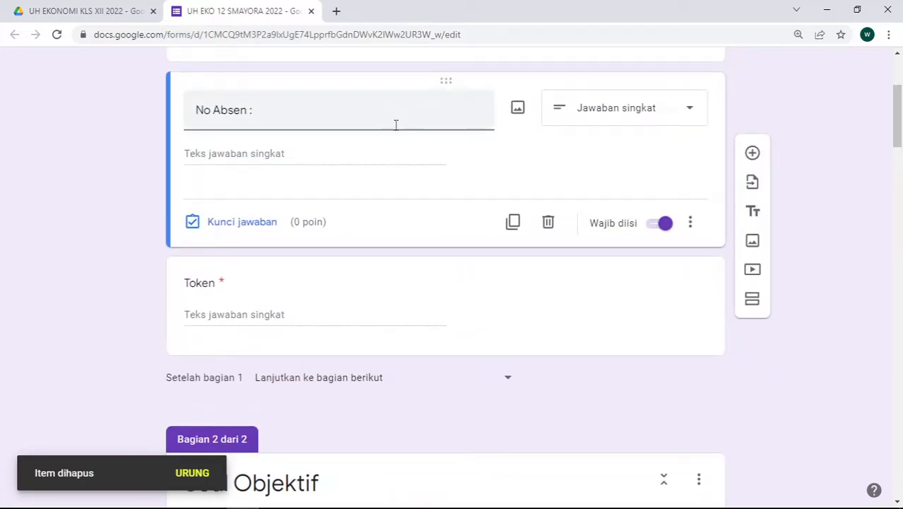
scroll(399, 141, up, 3)
click(409, 225)
scroll(413, 226, down, 4)
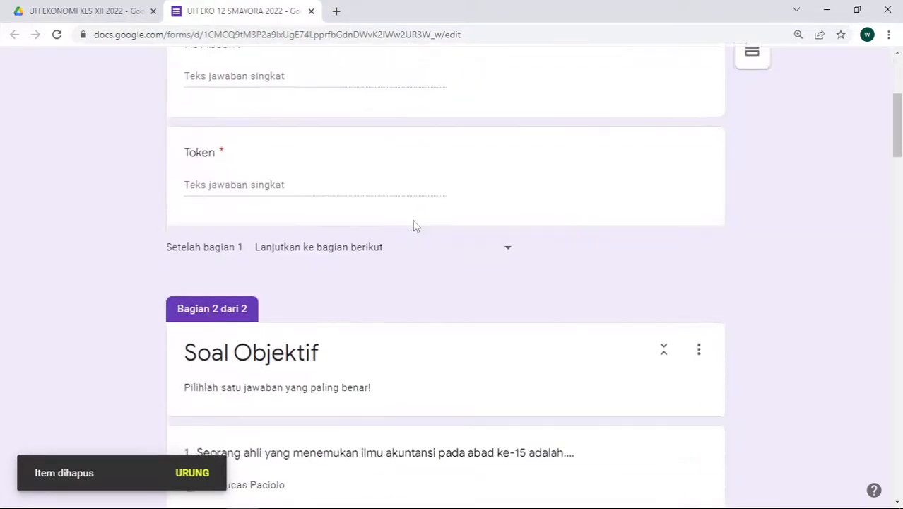
scroll(421, 195, up, 3)
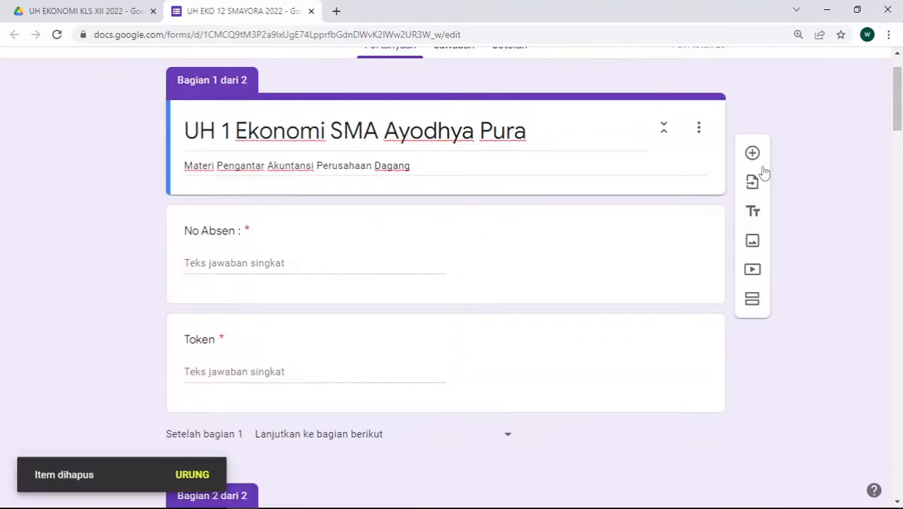
Insert a short-answer question 'Nama Siswa :' below the title and mark it Wajib diisi
click(504, 163)
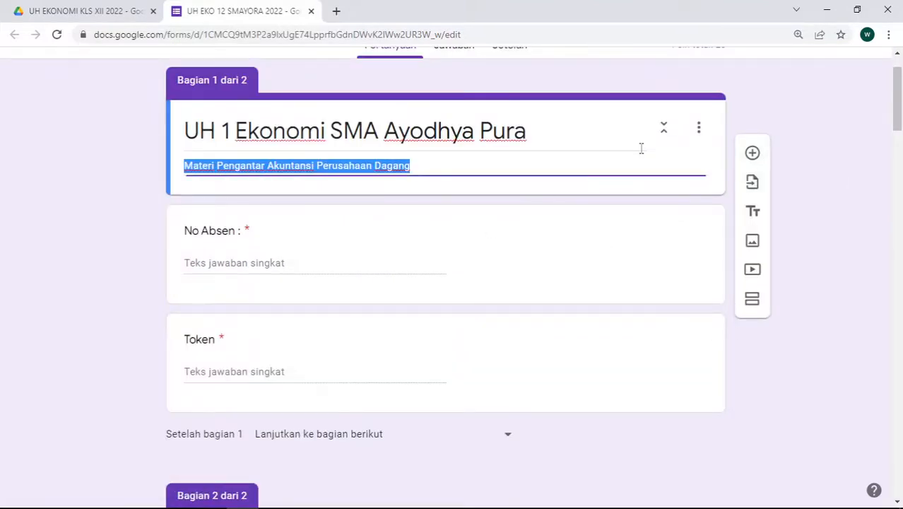
click(752, 153)
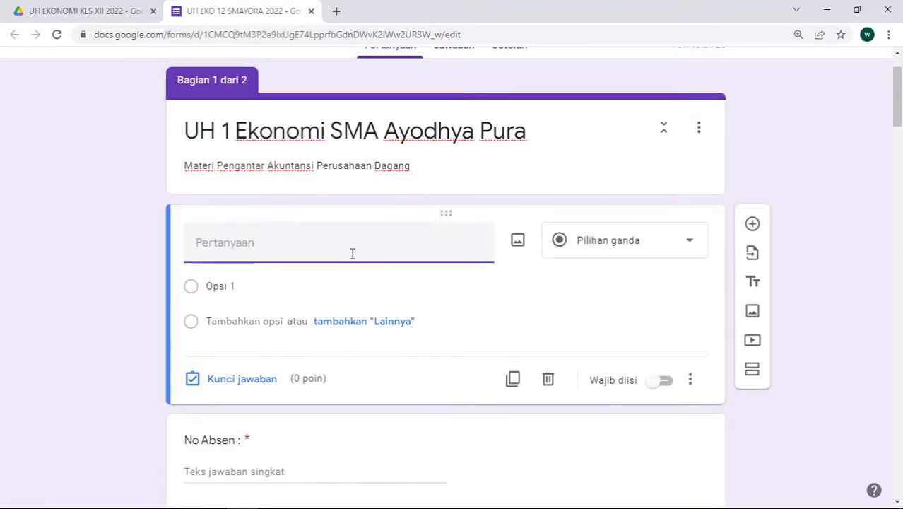
text(Nama Siswa :)
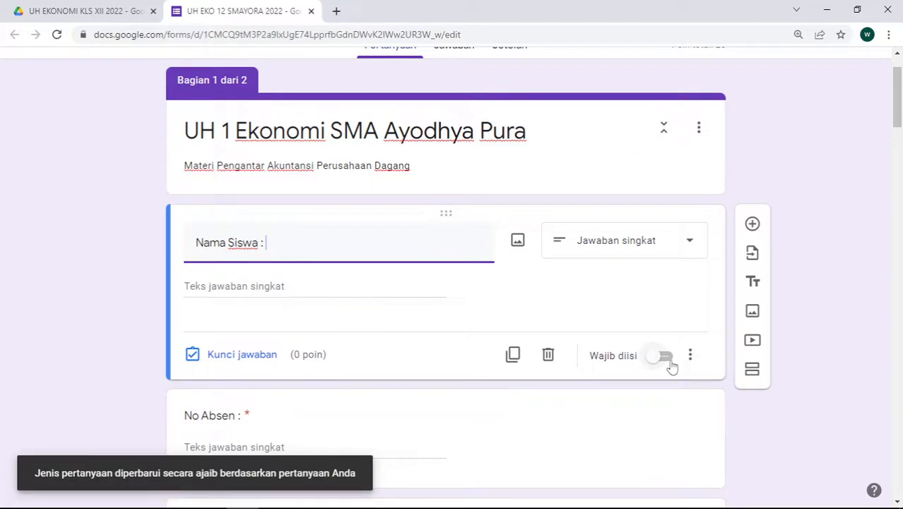
click(668, 356)
scroll(510, 323, down, 4)
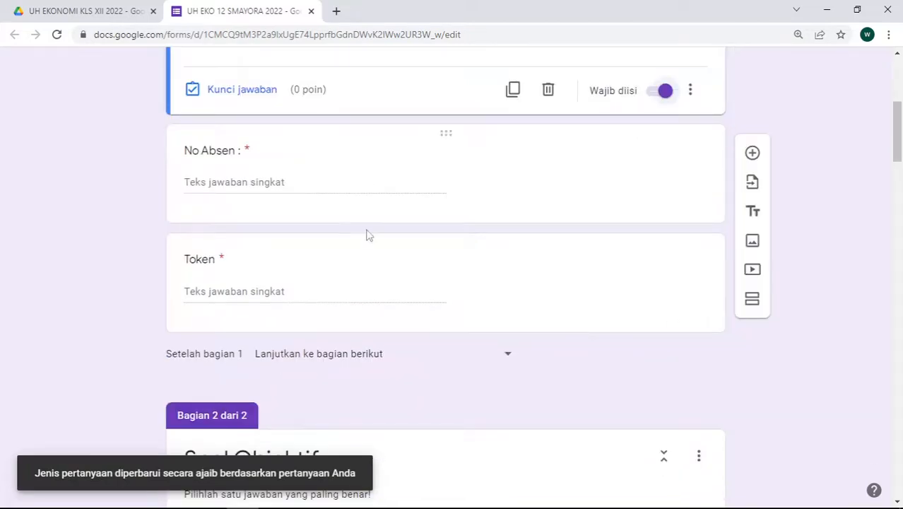
scroll(419, 333, down, 10)
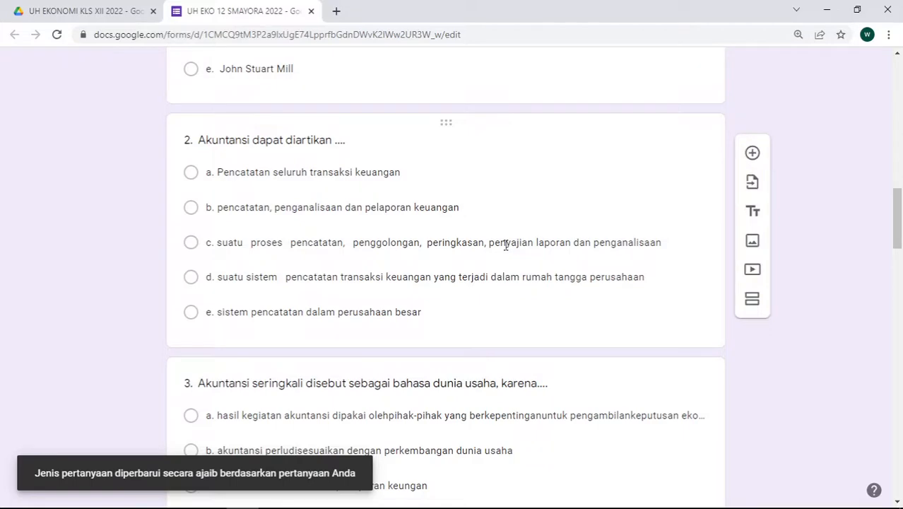
scroll(506, 247, up, 15)
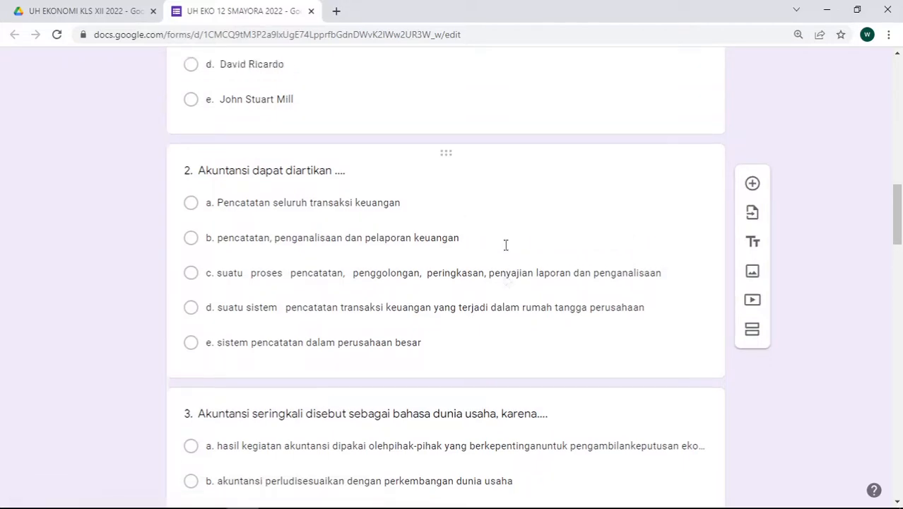
On the Jawaban page showing 0 responses, toggle Menerima jawaban off and back on
click(500, 112)
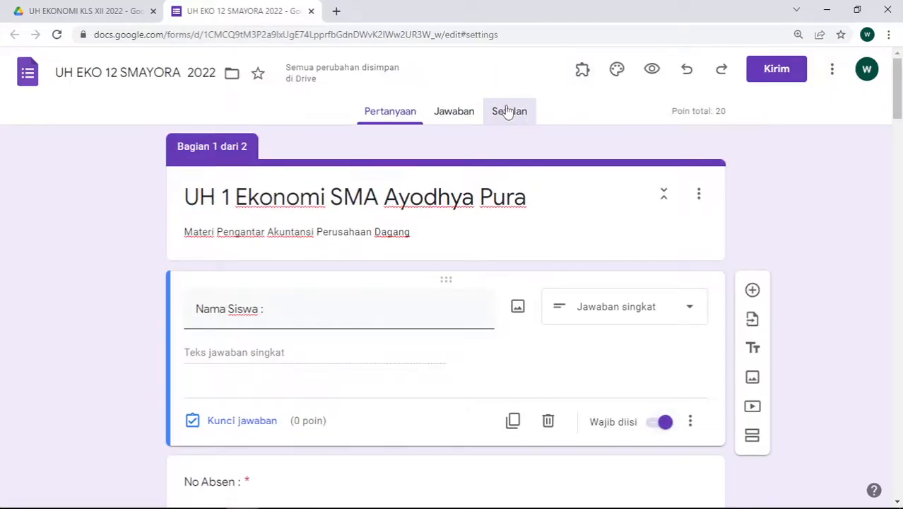
click(459, 112)
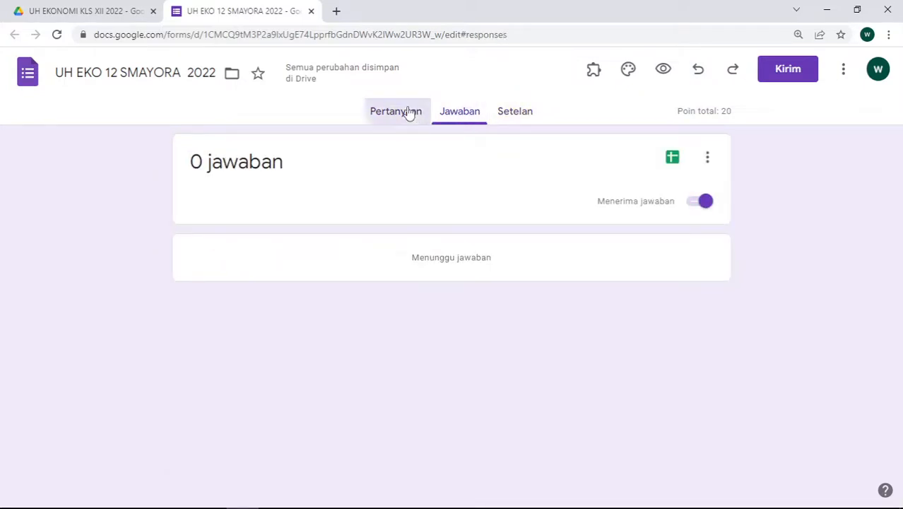
click(405, 112)
click(460, 111)
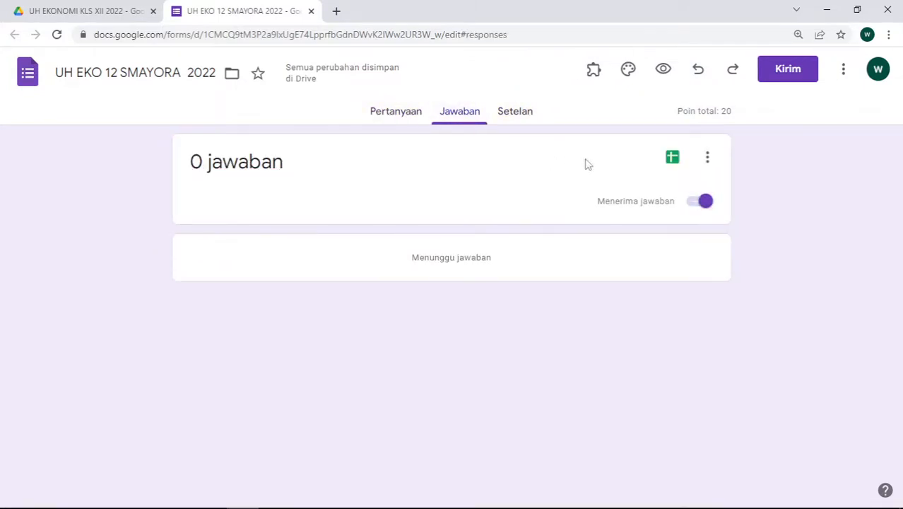
click(698, 204)
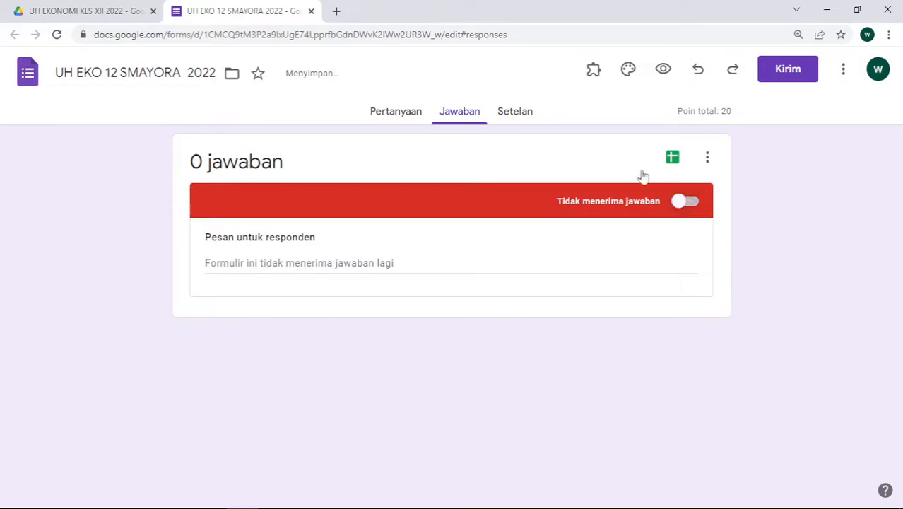
click(692, 207)
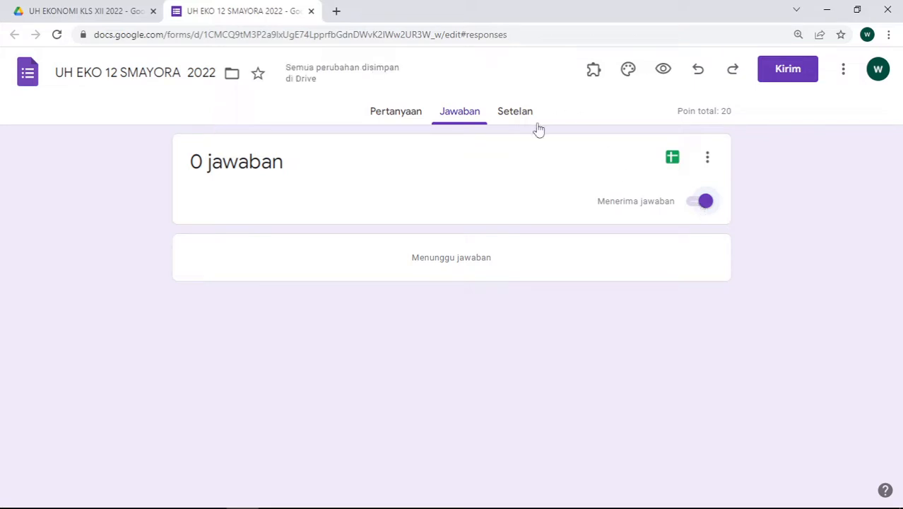
click(515, 113)
Scroll through the quiz settings and expand the Jawaban response-collection section
scroll(599, 255, down, 3)
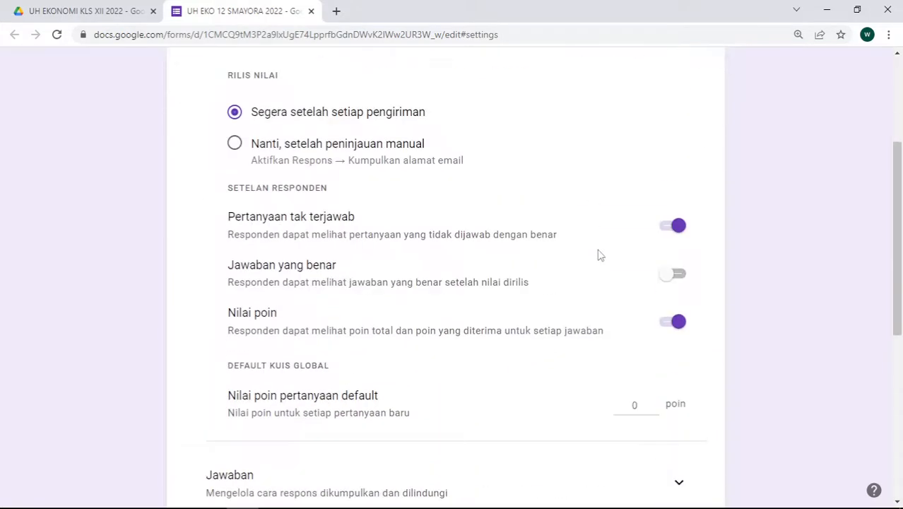
scroll(599, 252, up, 2)
scroll(634, 419, down, 2)
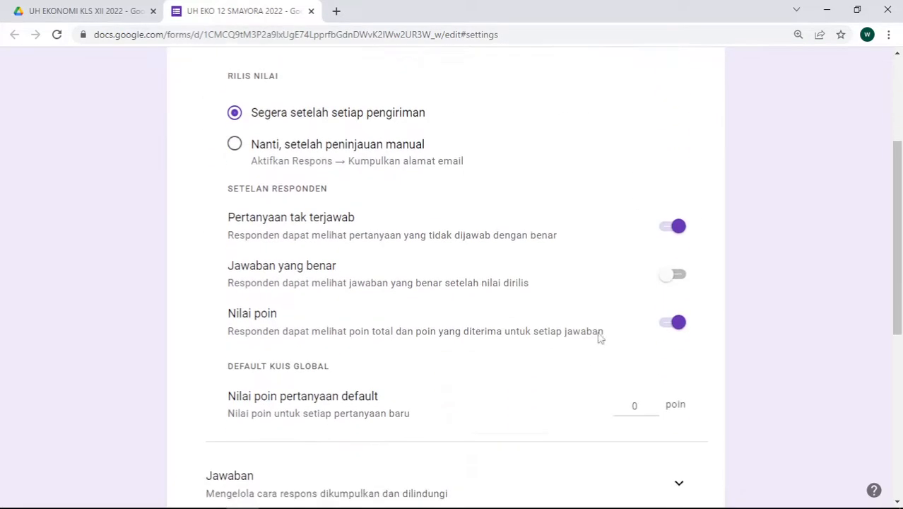
scroll(666, 233, down, 5)
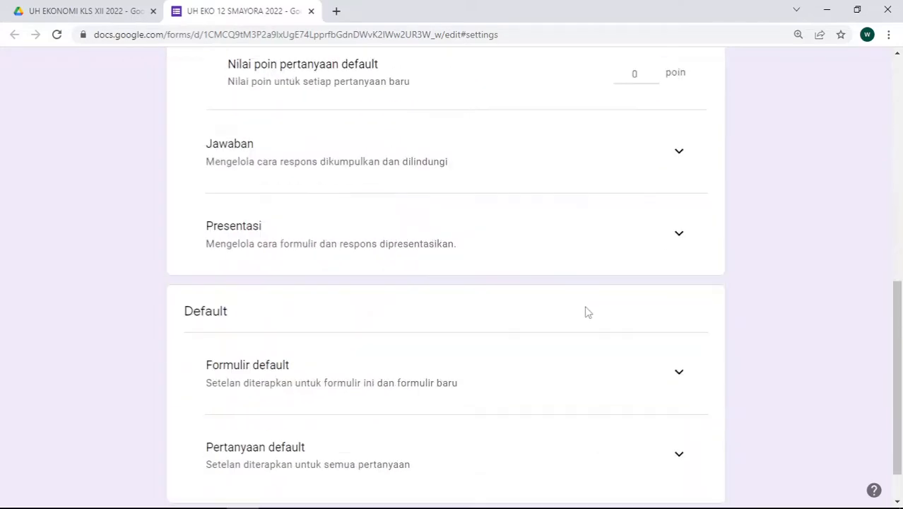
click(679, 151)
scroll(520, 252, down, 4)
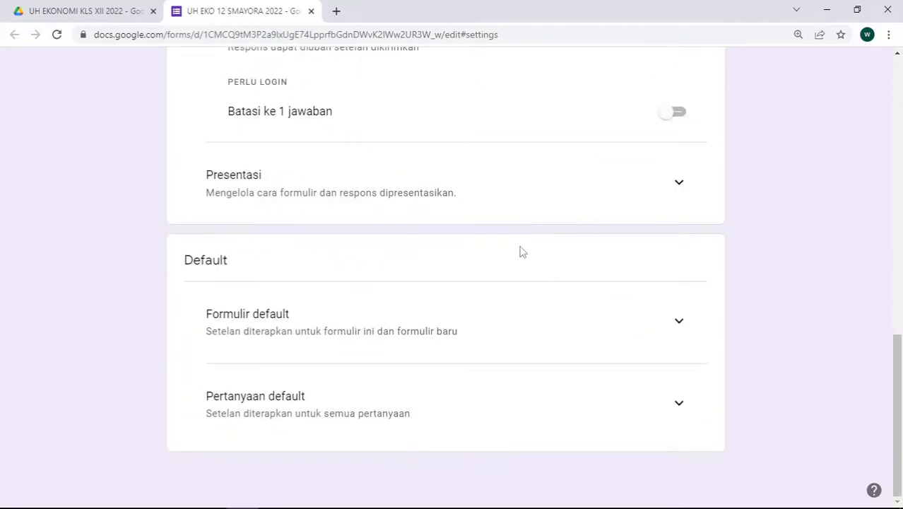
scroll(522, 241, up, 3)
scroll(530, 241, down, 3)
scroll(525, 218, up, 10)
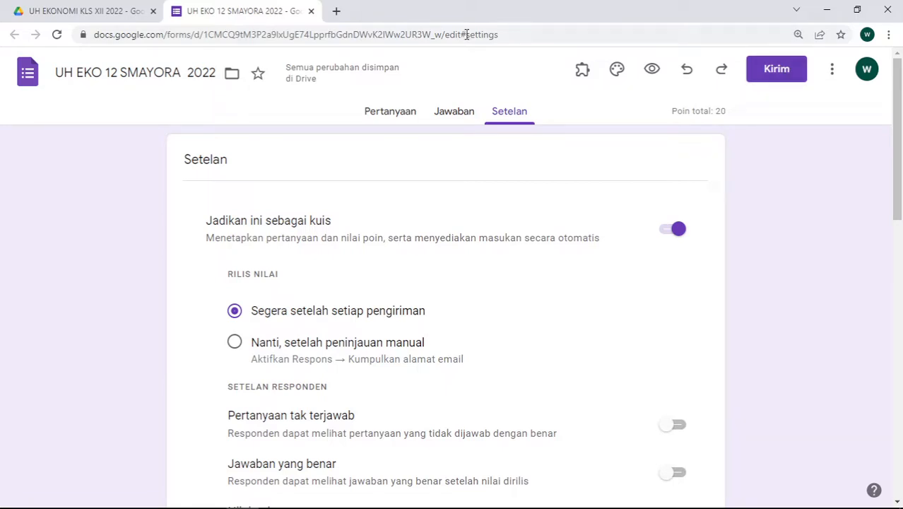
Scroll the questions from the UH 1 Ekonomi SMA Ayodhya Pura title to question 10 and back
click(396, 112)
scroll(456, 129, down, 2)
scroll(456, 129, down, 20)
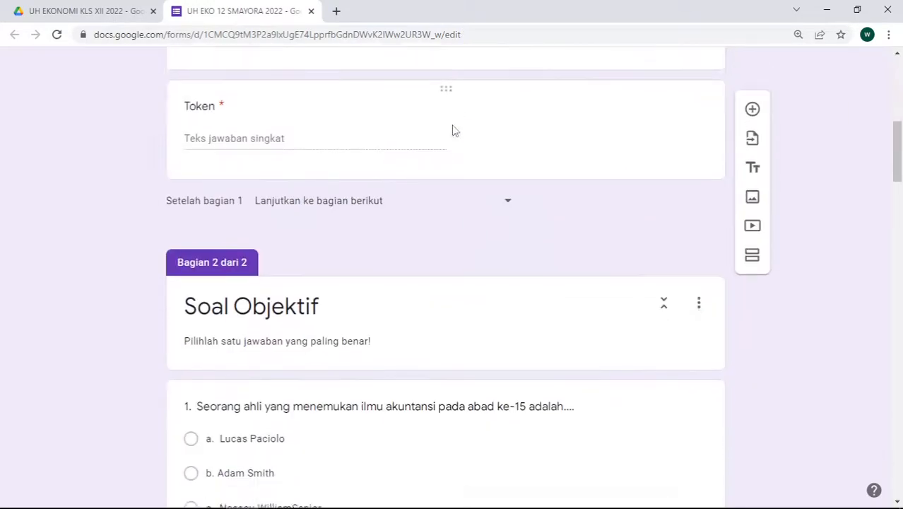
scroll(445, 129, down, 5)
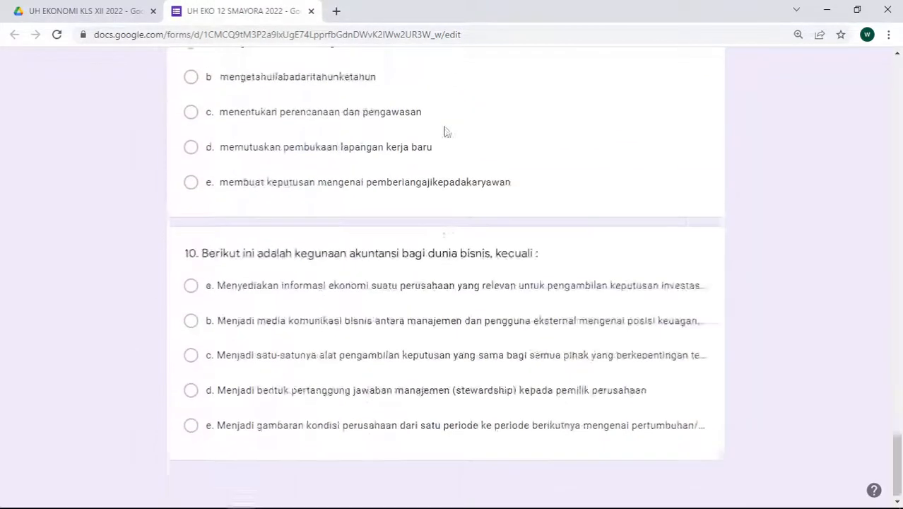
scroll(445, 129, up, 20)
scroll(445, 131, up, 10)
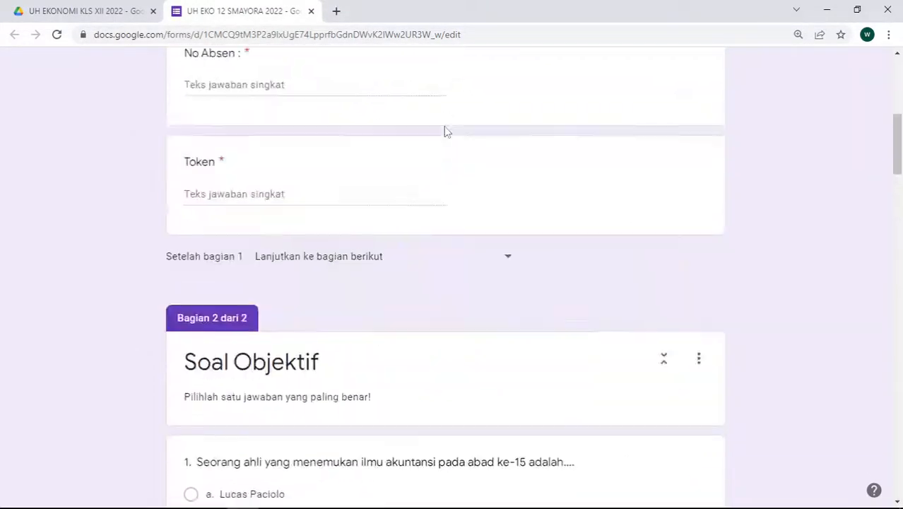
scroll(375, 161, down, 4)
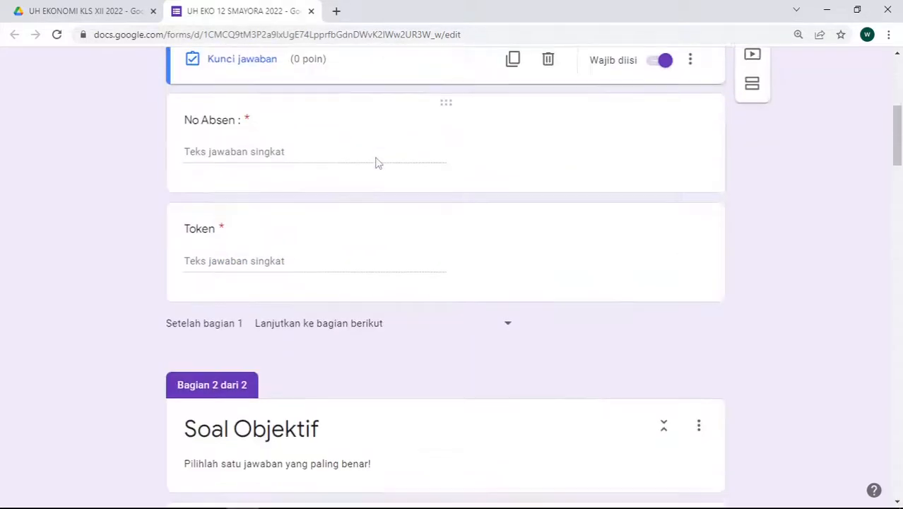
scroll(389, 149, up, 6)
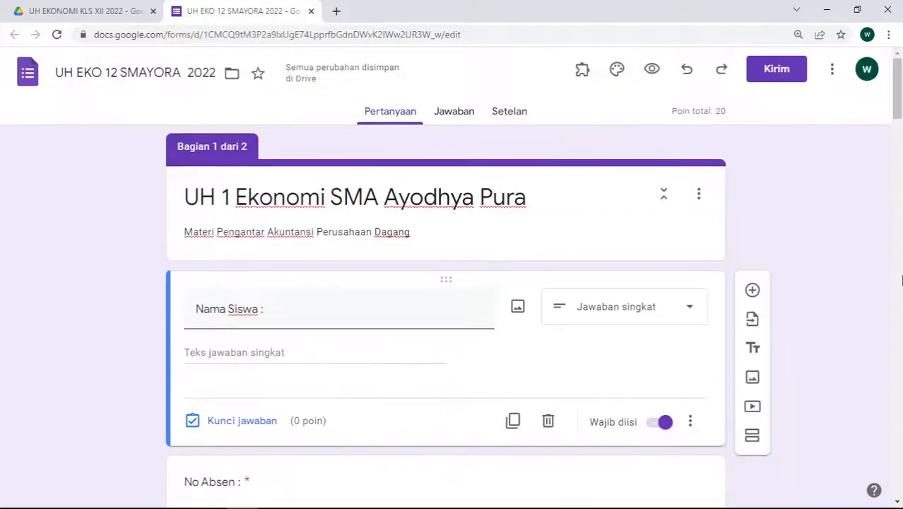